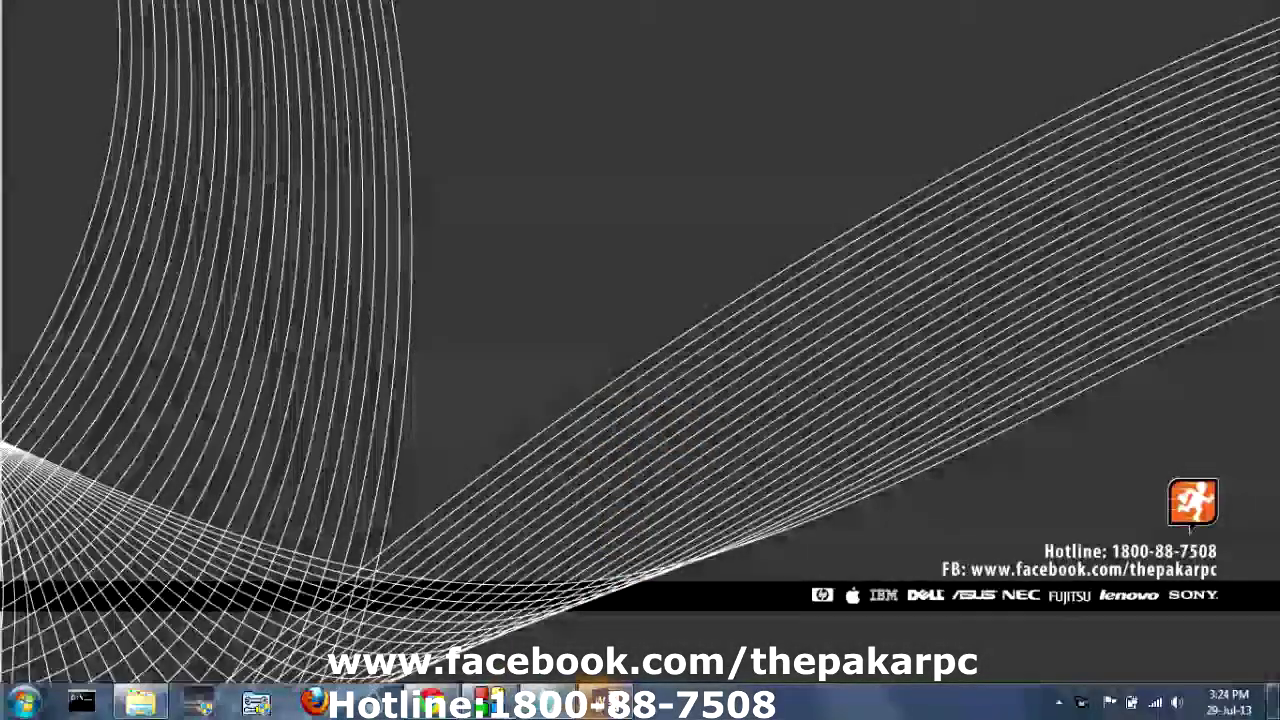
# Restore the Word window showing Document1 with the Bold, Italic, and Underline instructions
pyautogui.click(600, 703)
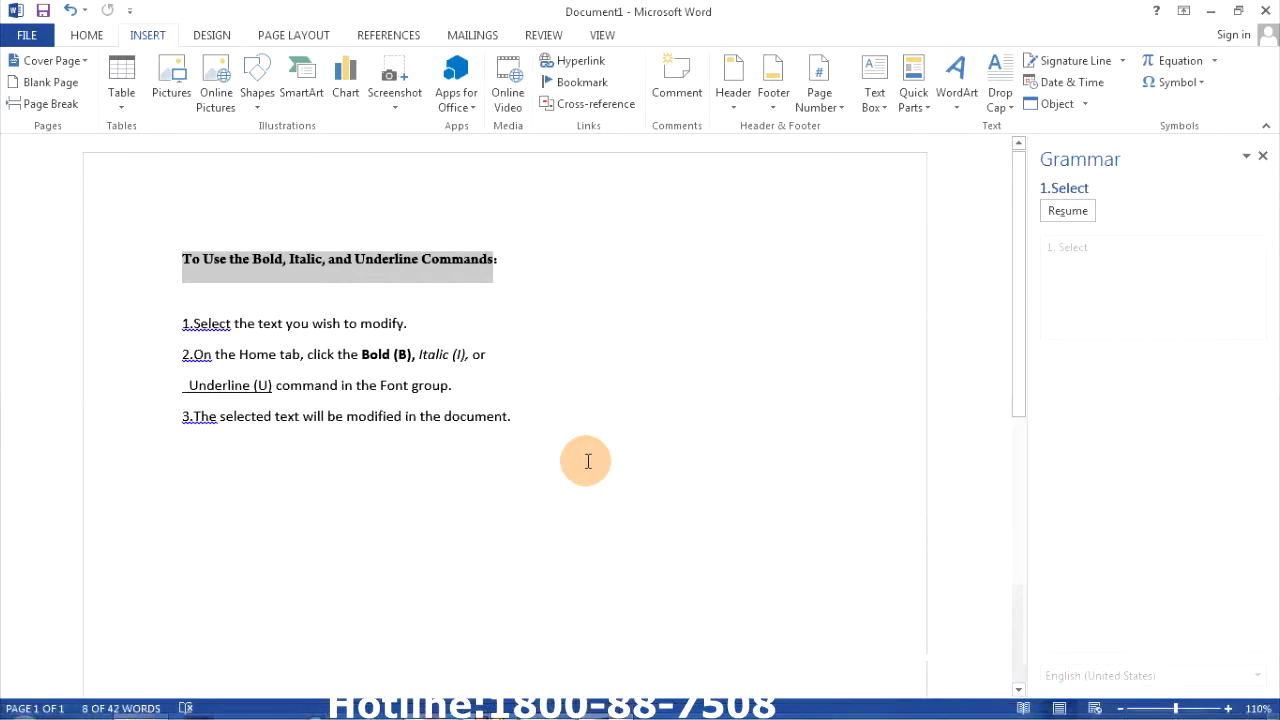
# Replace the document's text with the 'To Insert a Symbol:' steps copied from Notepad
pyautogui.hotkey('ctrl', 'a')
pyautogui.click(557, 703)
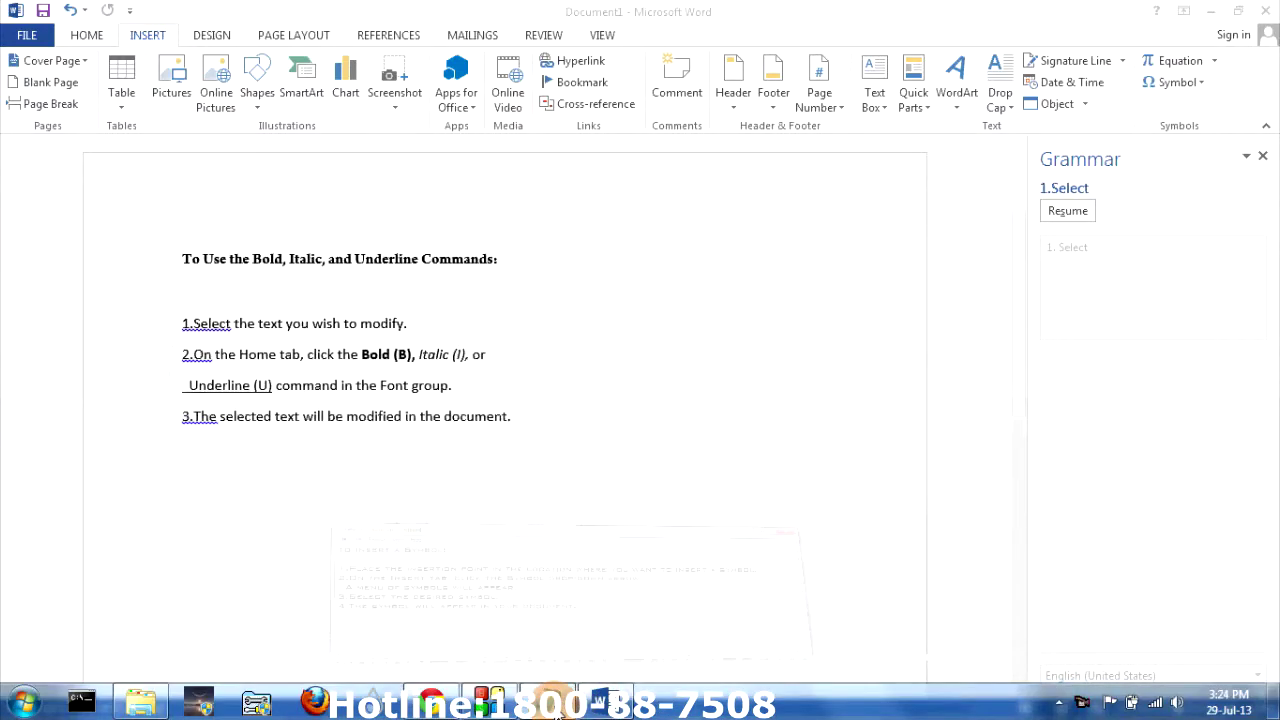
pyautogui.moveTo(586, 543); pyautogui.dragTo(78, 385)
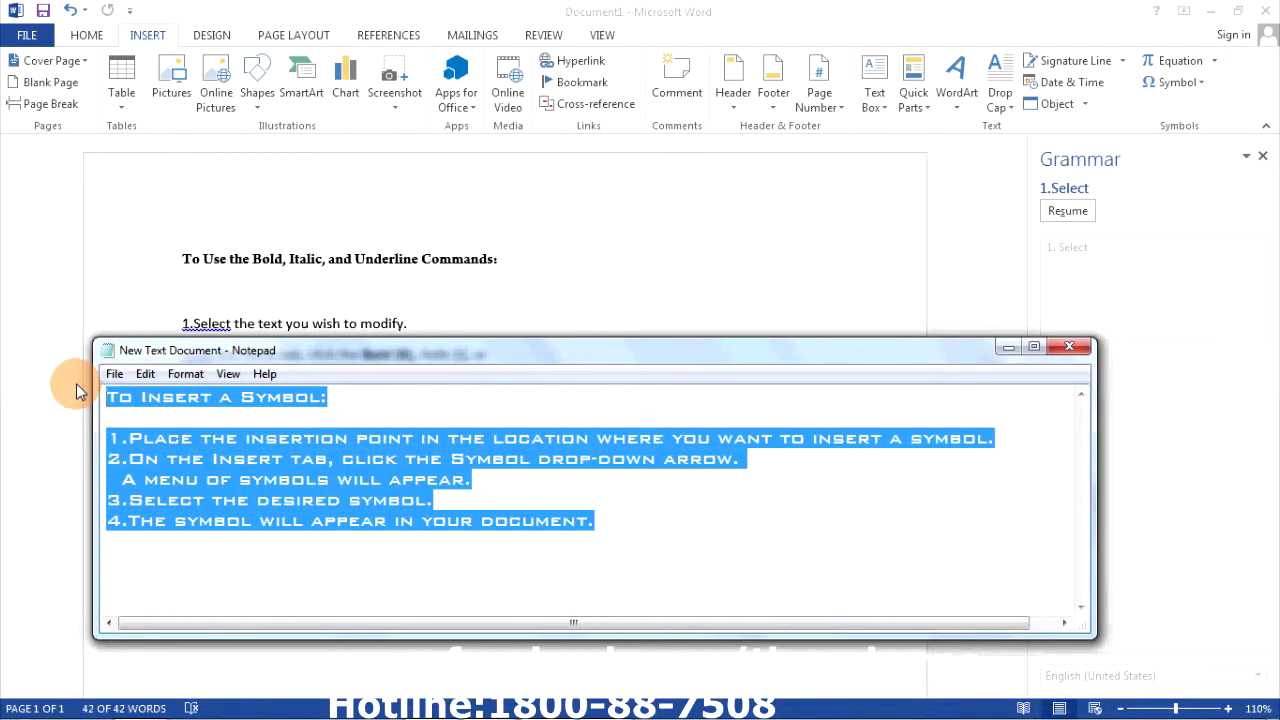
pyautogui.hotkey('ctrl', 'c')
pyautogui.click(420, 287)
pyautogui.hotkey('ctrl', 'v')
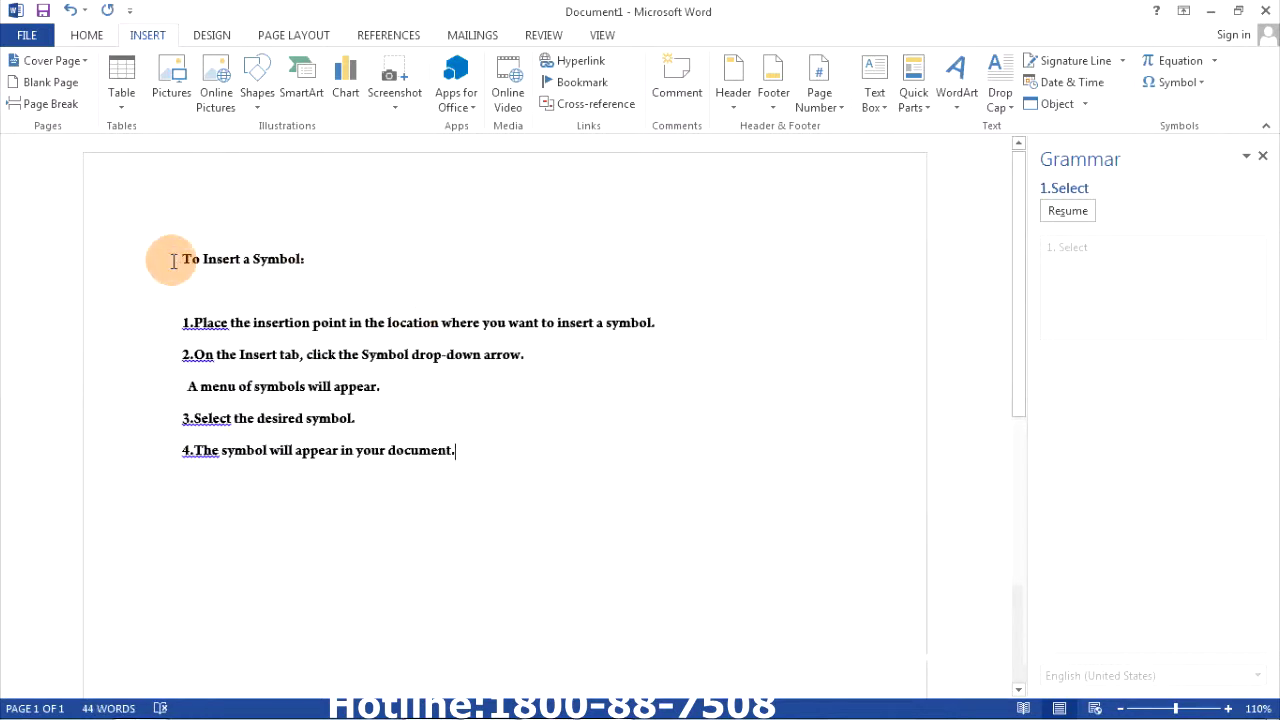
# Remove bold from the pasted steps 1 through 4
pyautogui.moveTo(173, 260); pyautogui.dragTo(329, 257)
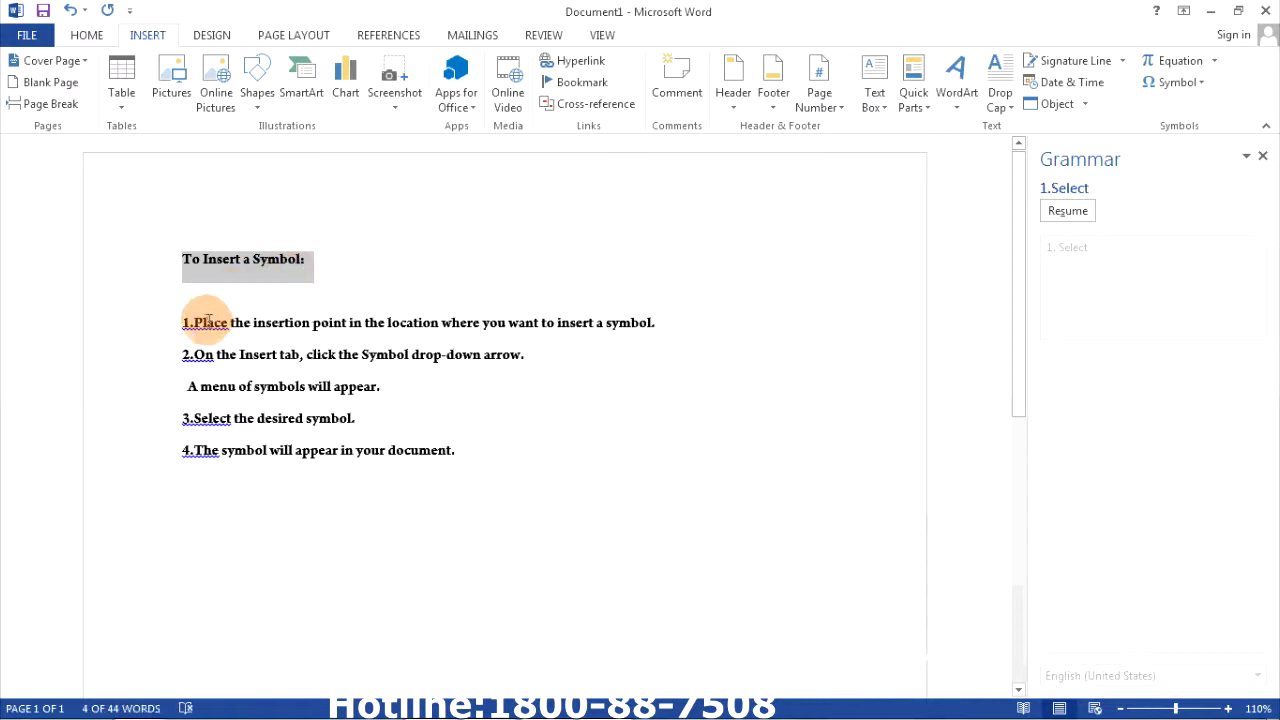
pyautogui.moveTo(198, 322); pyautogui.dragTo(394, 323)
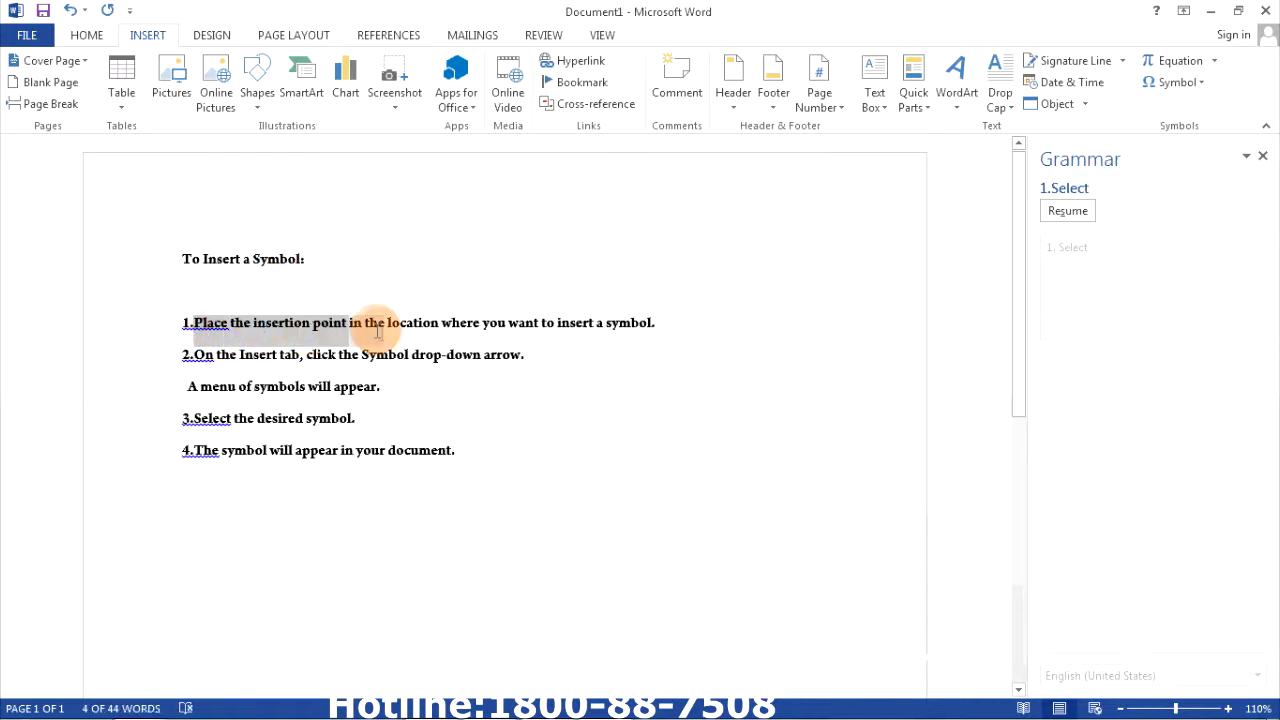
pyautogui.moveTo(457, 451); pyautogui.dragTo(205, 259)
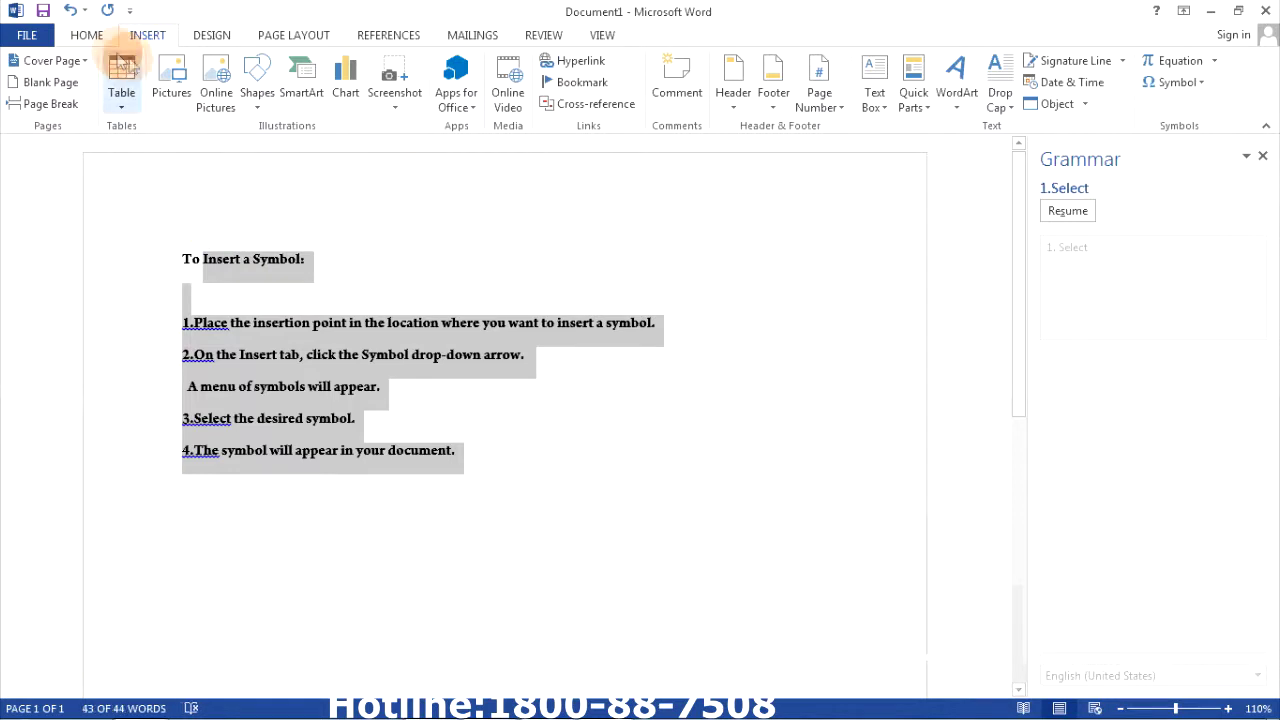
pyautogui.click(86, 35)
pyautogui.click(160, 97)
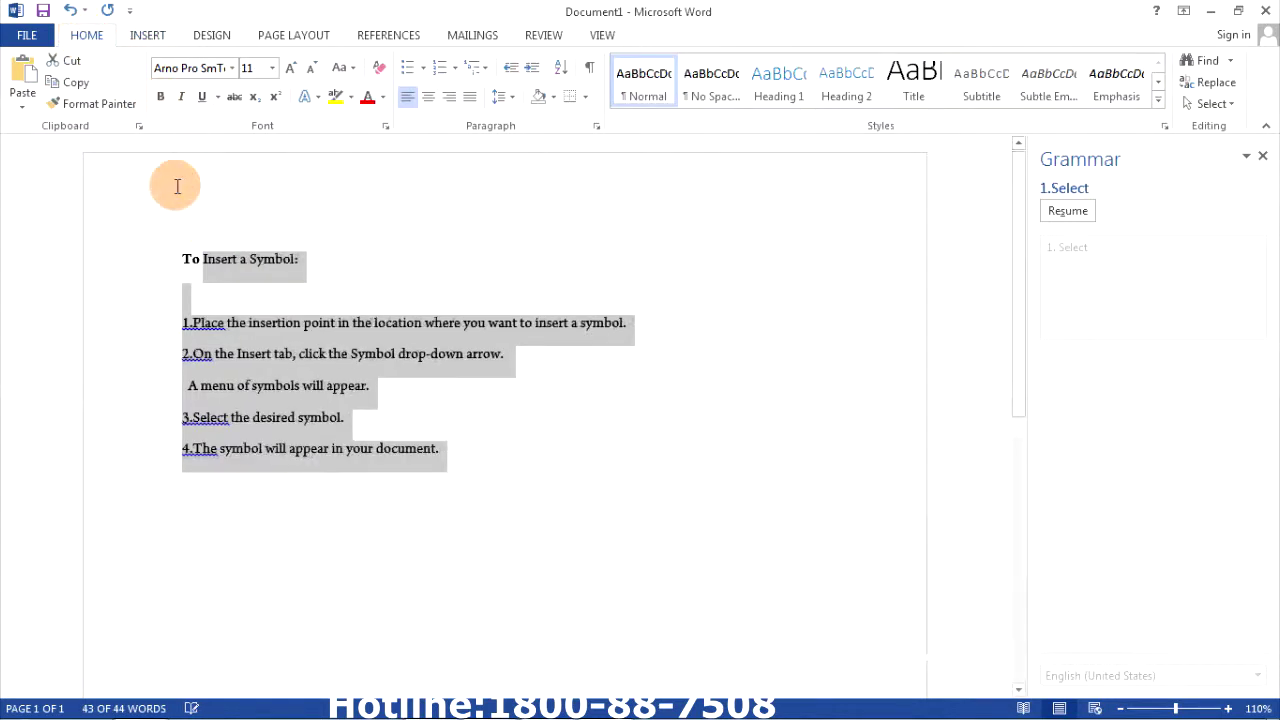
# Make the heading 'To Insert a Symbol:' regular weight
pyautogui.click(314, 263)
pyautogui.click(149, 263)
pyautogui.click(160, 99)
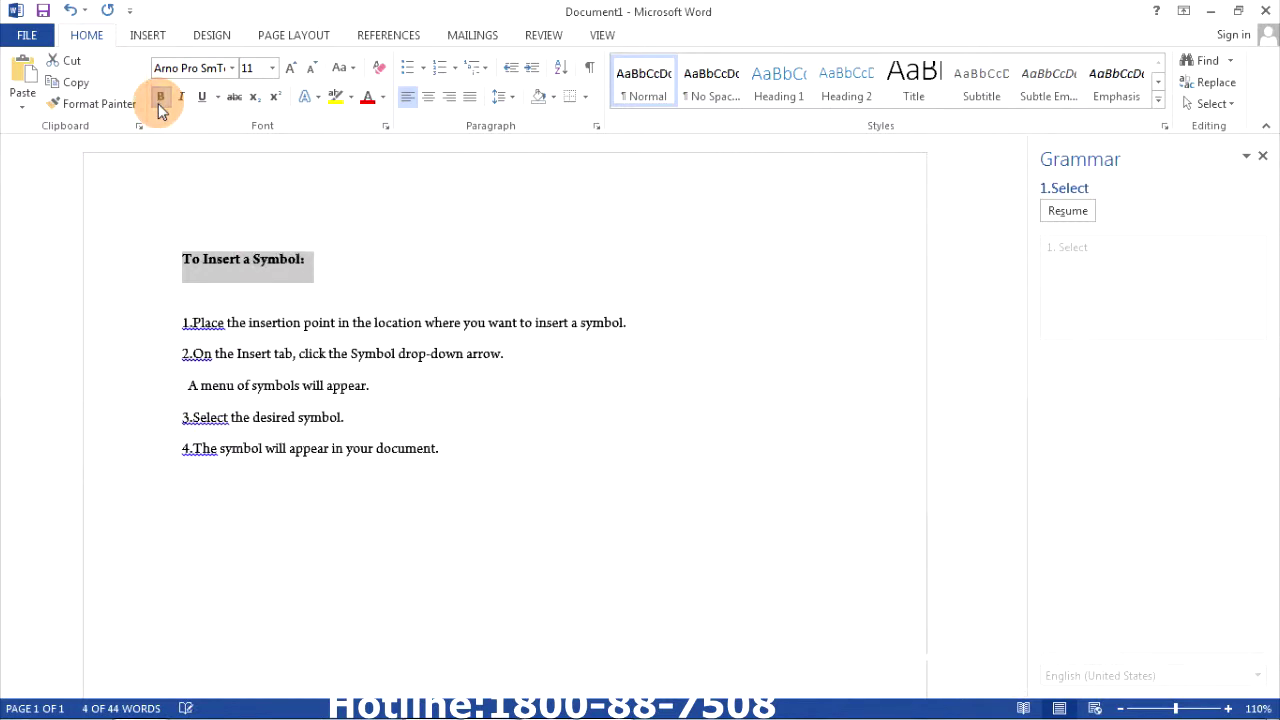
pyautogui.click(160, 97)
pyautogui.click(394, 250)
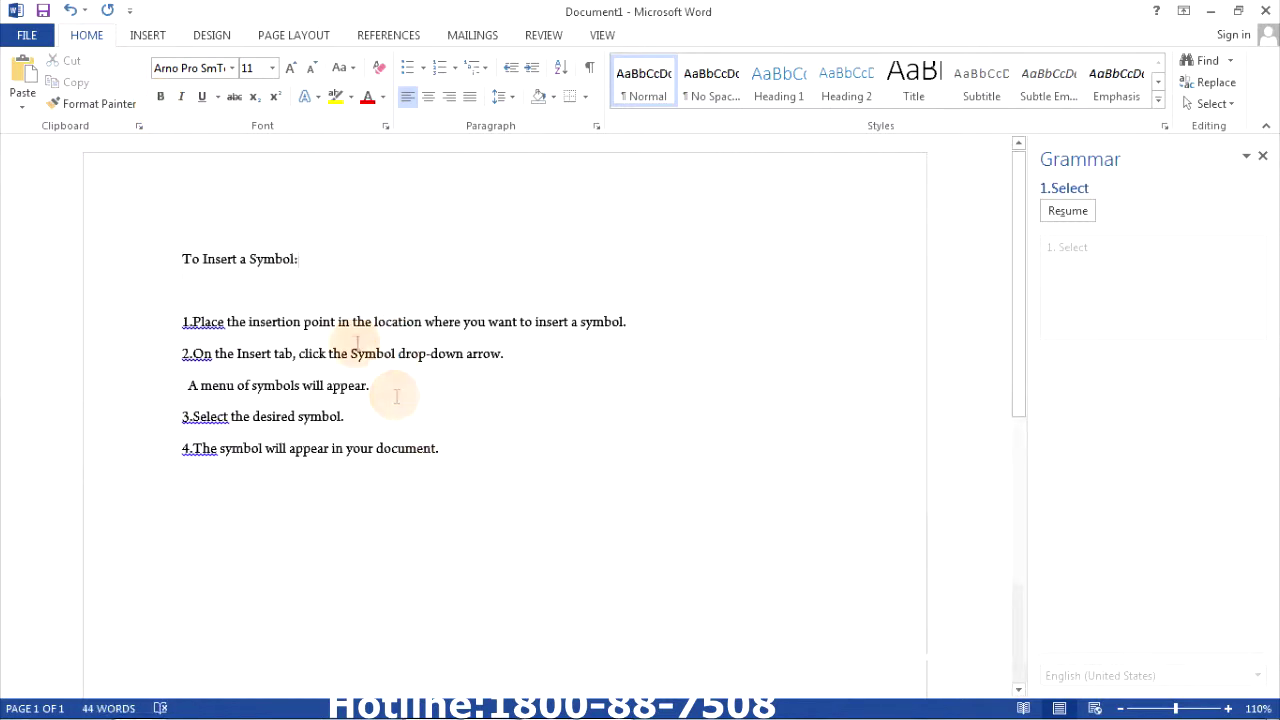
# Add a space after step numbers 1. to 4., then place the caret after the heading
pyautogui.click(192, 321)
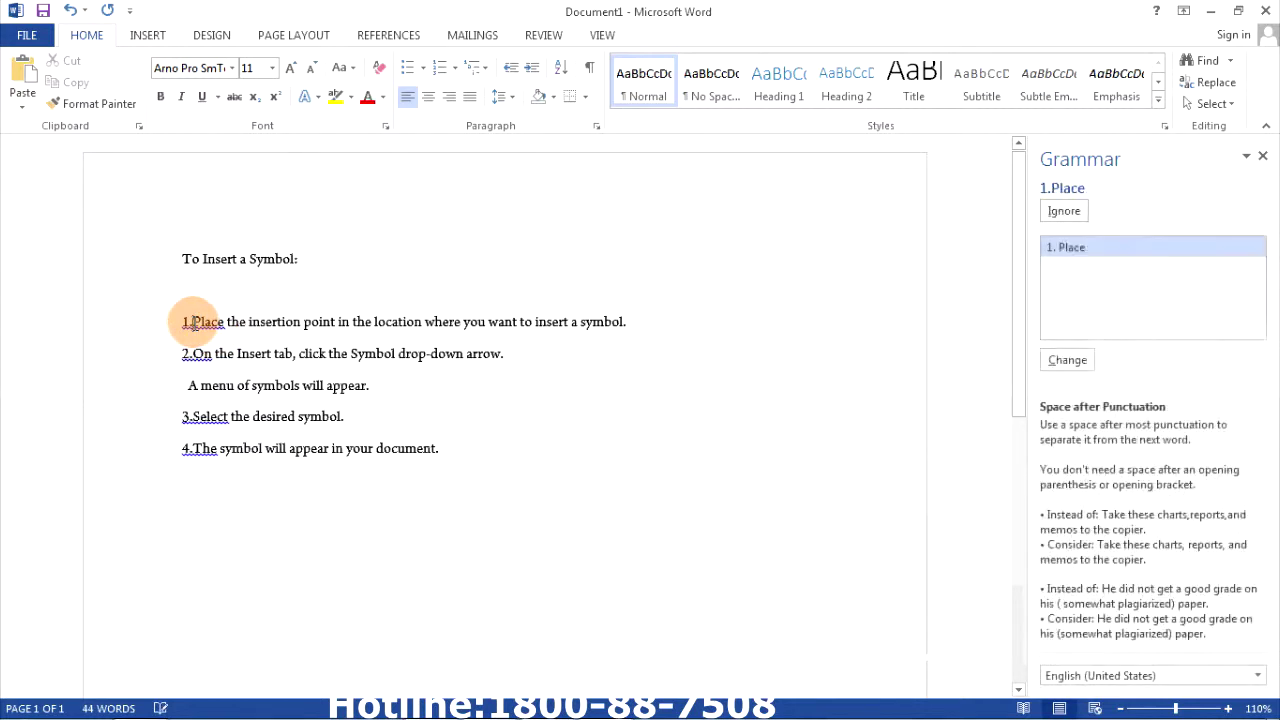
pyautogui.click(194, 353)
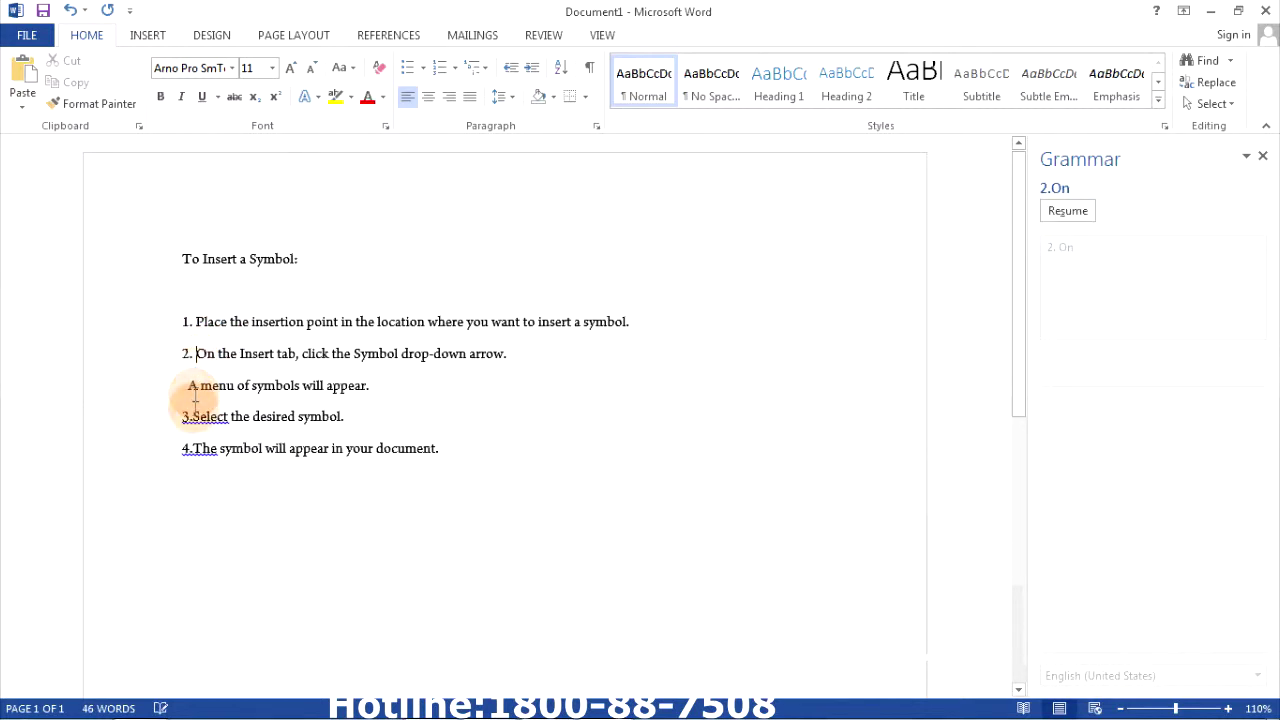
pyautogui.click(193, 416)
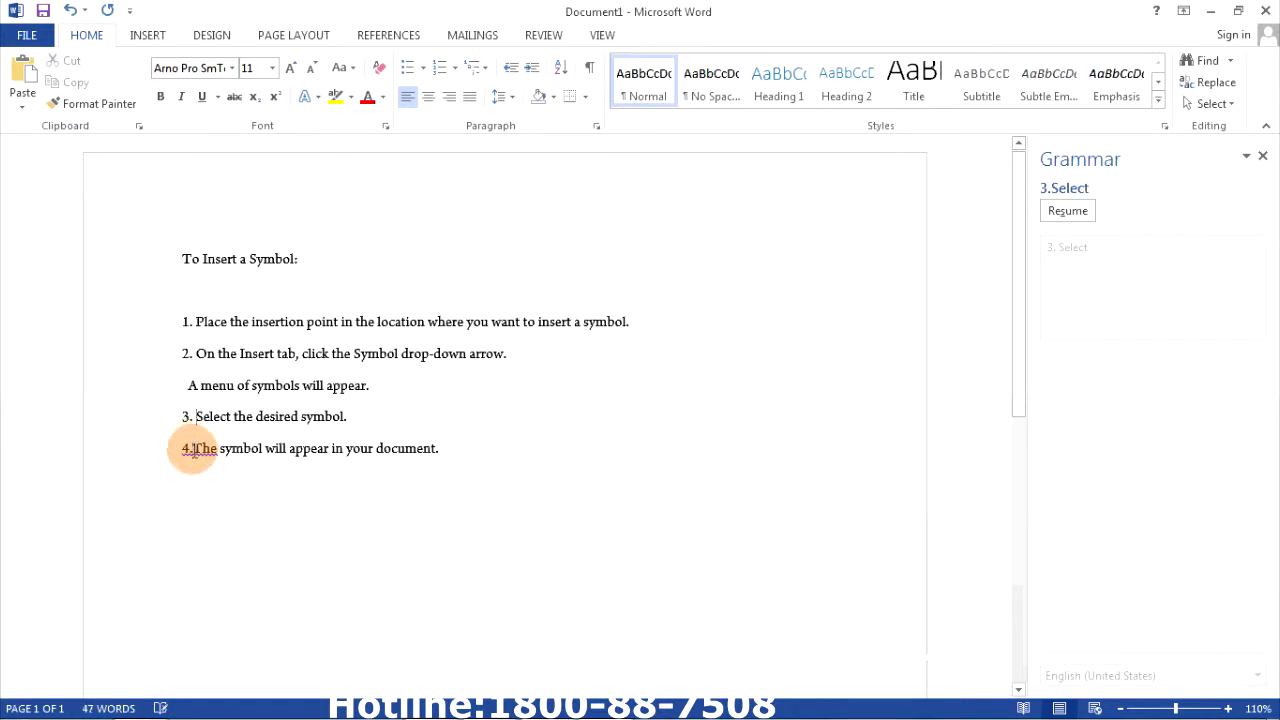
pyautogui.click(193, 448)
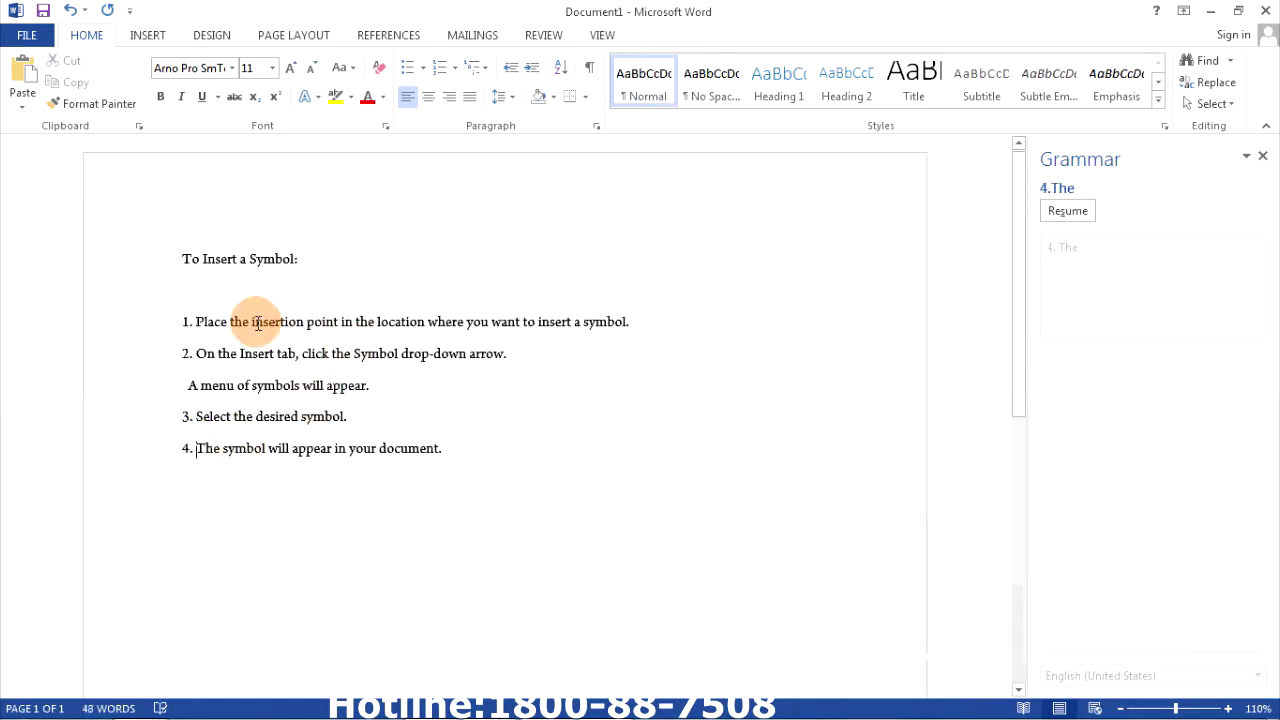
pyautogui.click(302, 259)
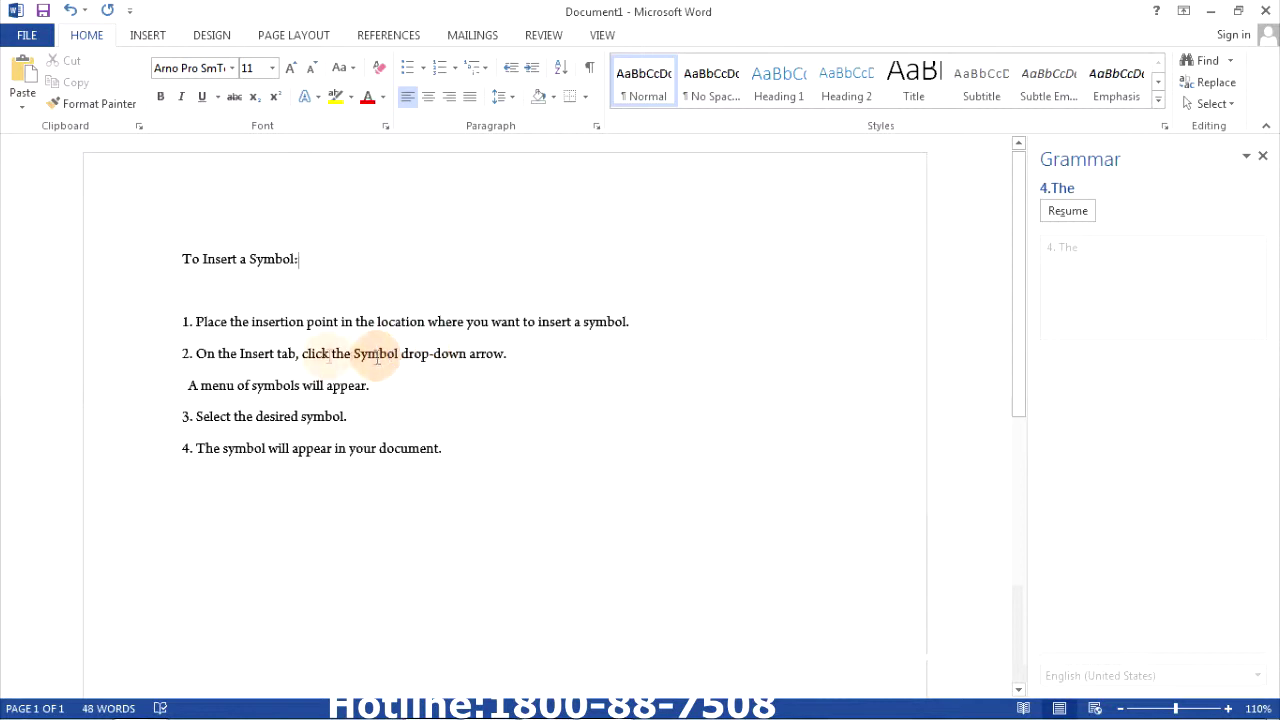
pyautogui.click(160, 45)
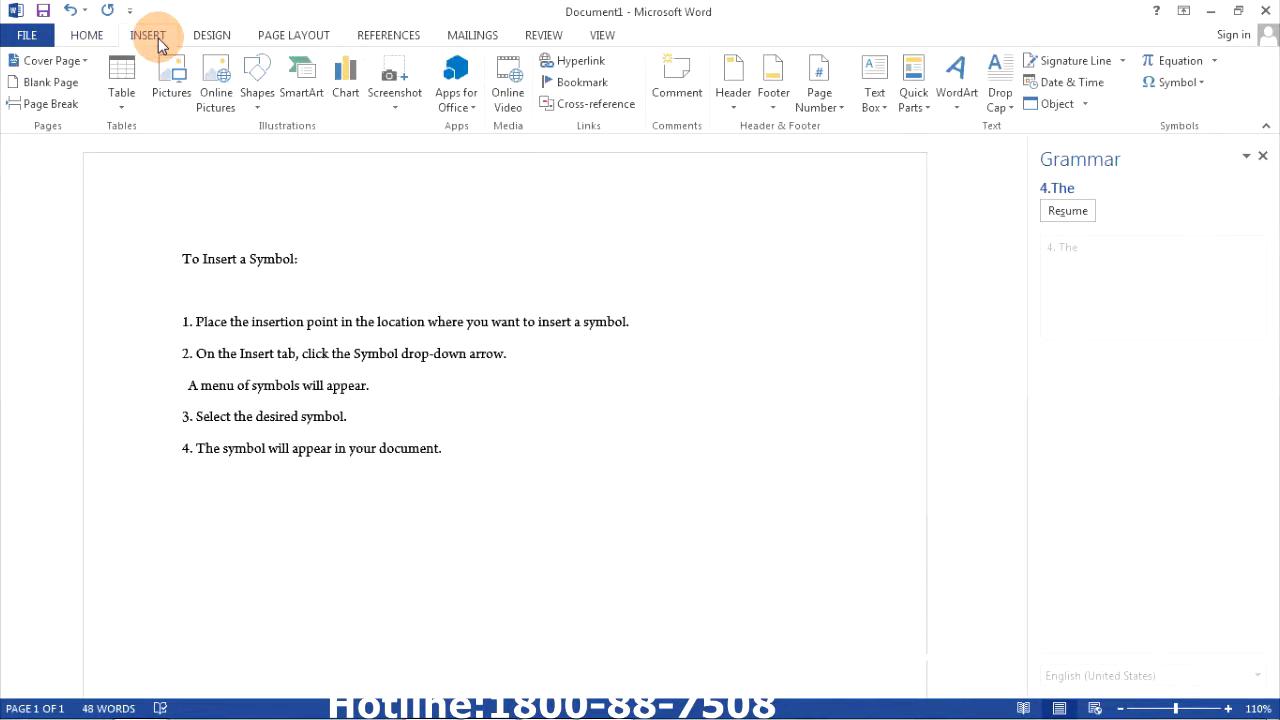
# Insert the ® symbol from the Symbol gallery right after the heading
pyautogui.doubleClick(367, 355)
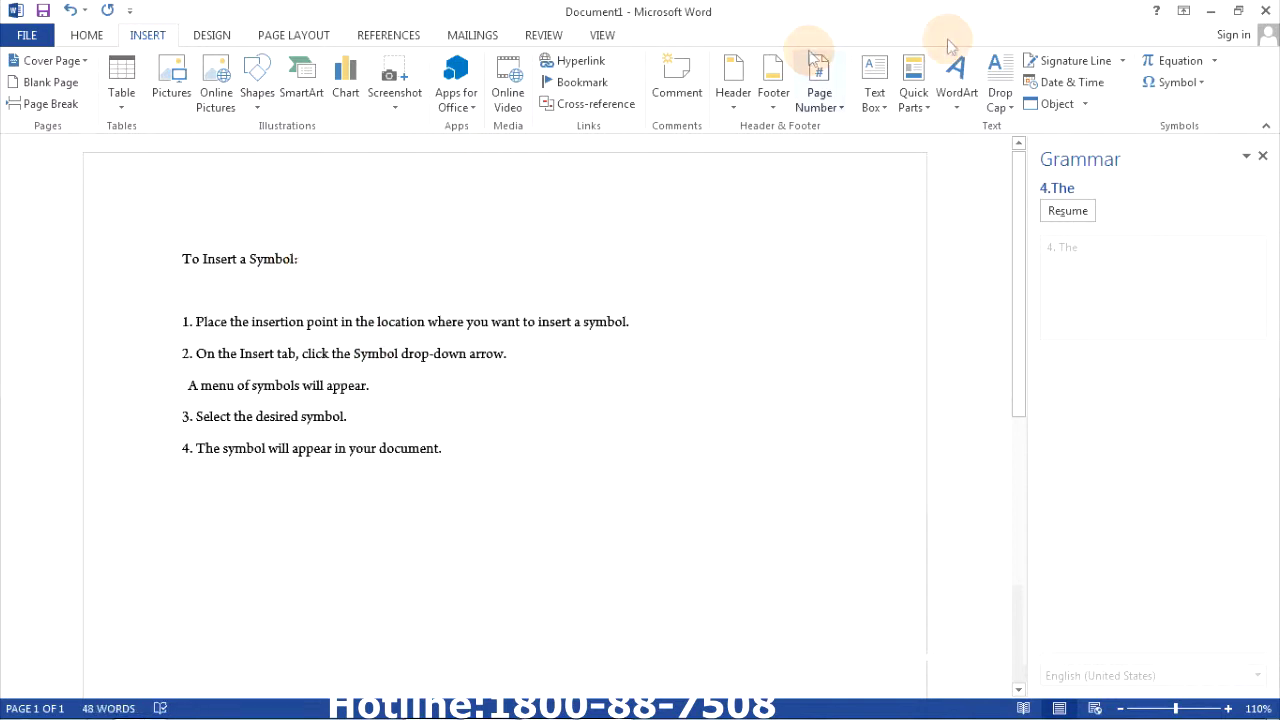
pyautogui.click(1166, 84)
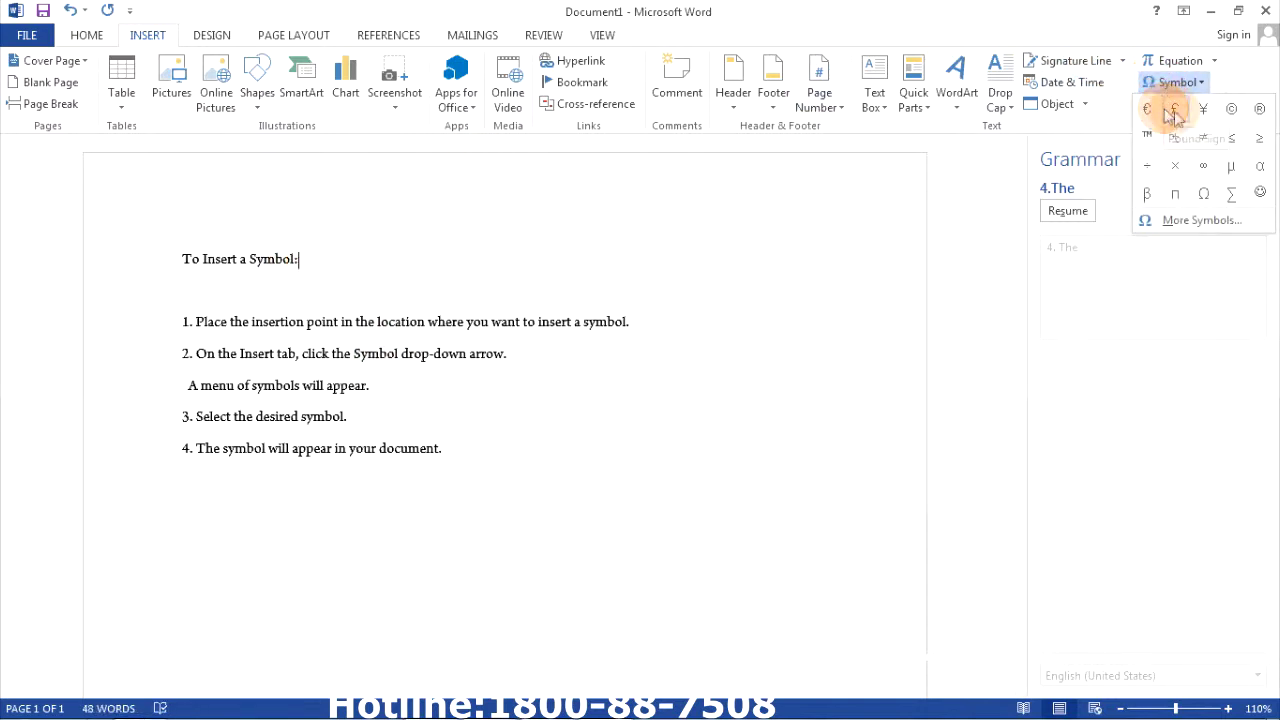
pyautogui.click(1260, 110)
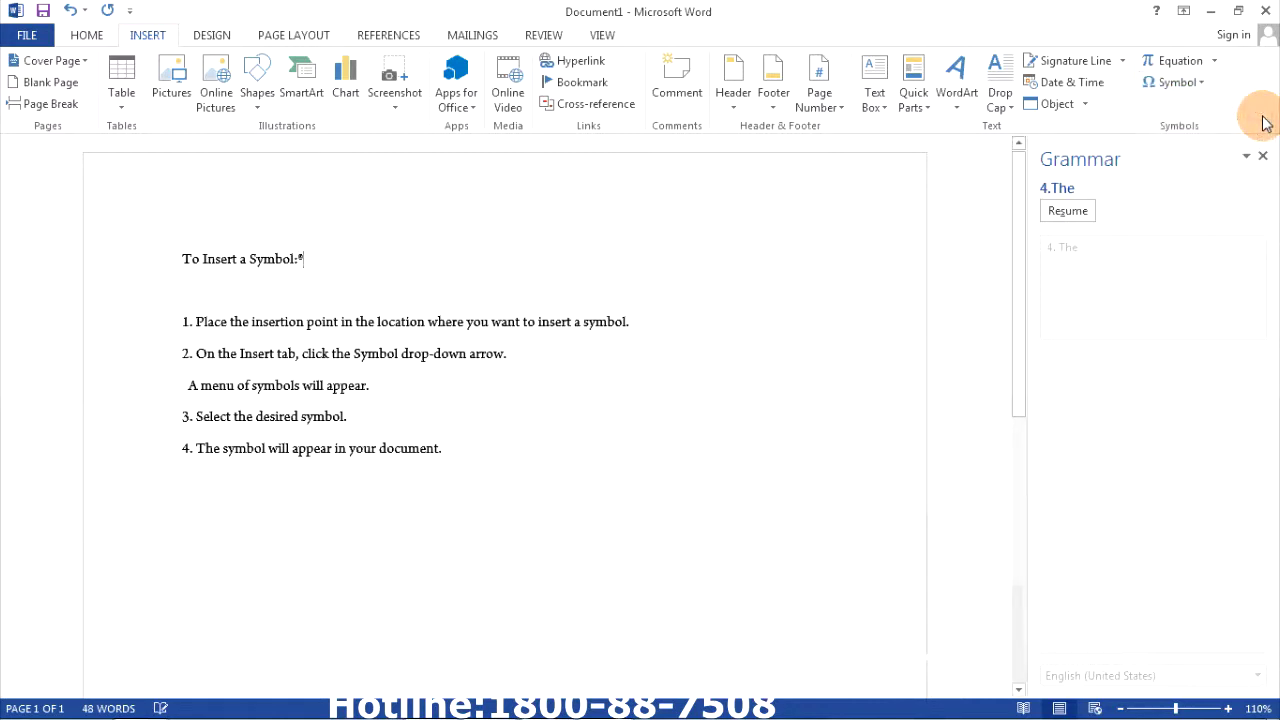
pyautogui.scroll(3, 930, 205)
pyautogui.click(894, 211)
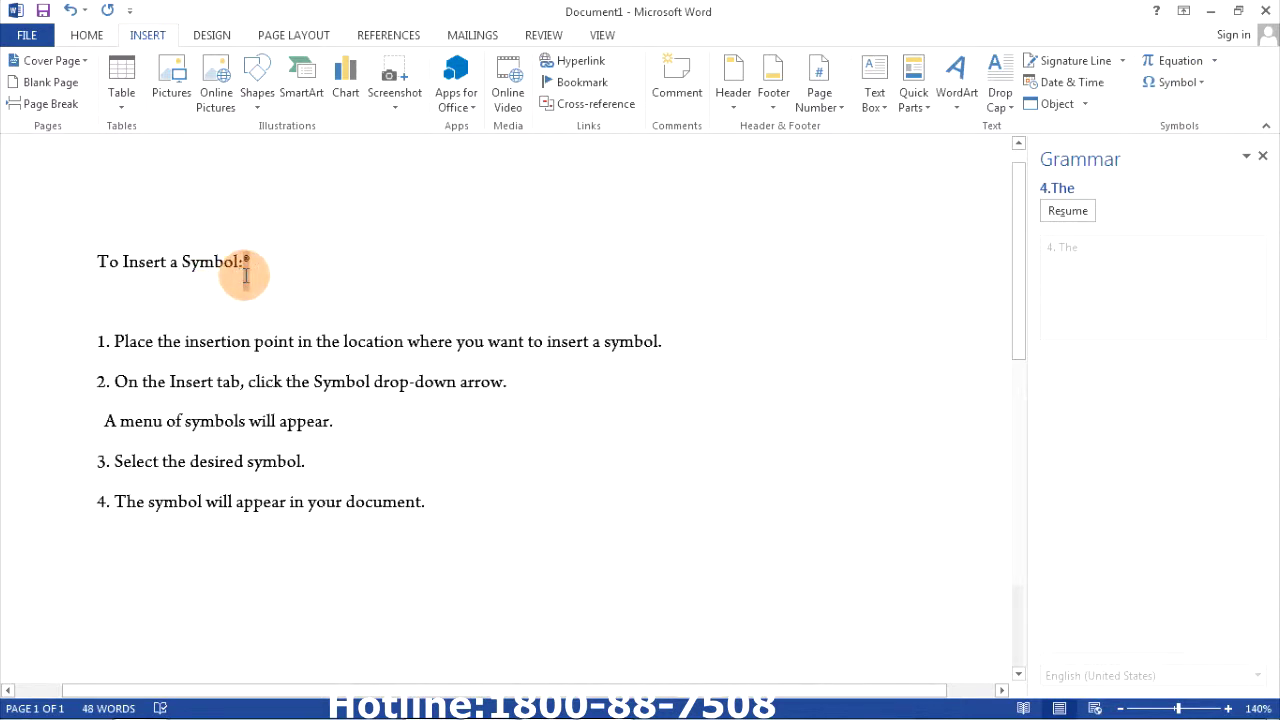
pyautogui.doubleClick(245, 272)
# Resize the ® symbol, trying 14 and 11, then enlarging it to 36 pt
pyautogui.click(86, 34)
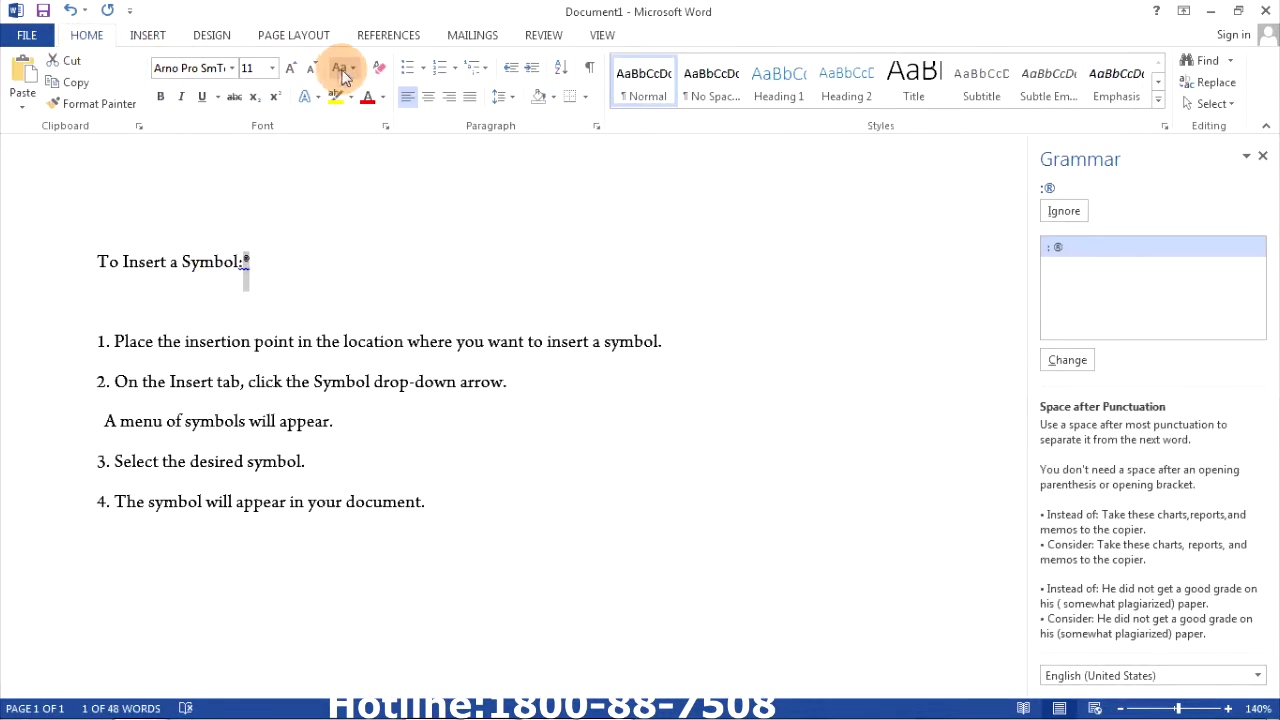
pyautogui.click(272, 68)
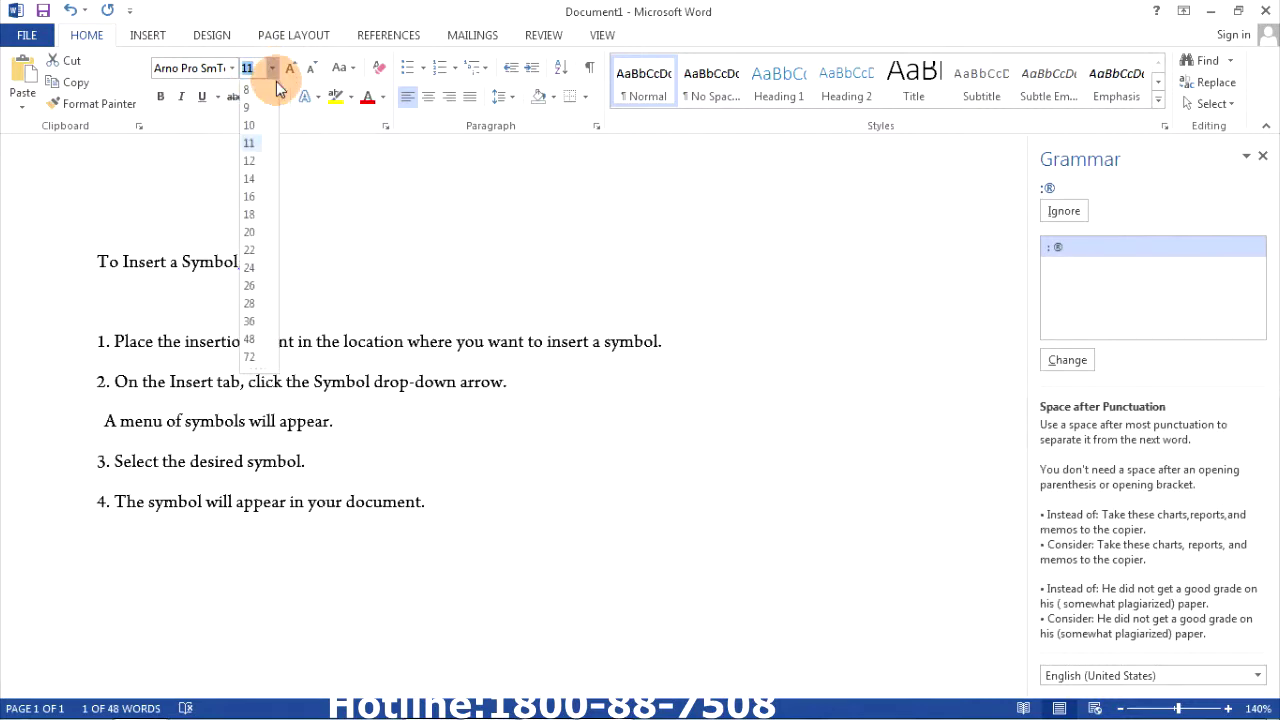
pyautogui.click(250, 180)
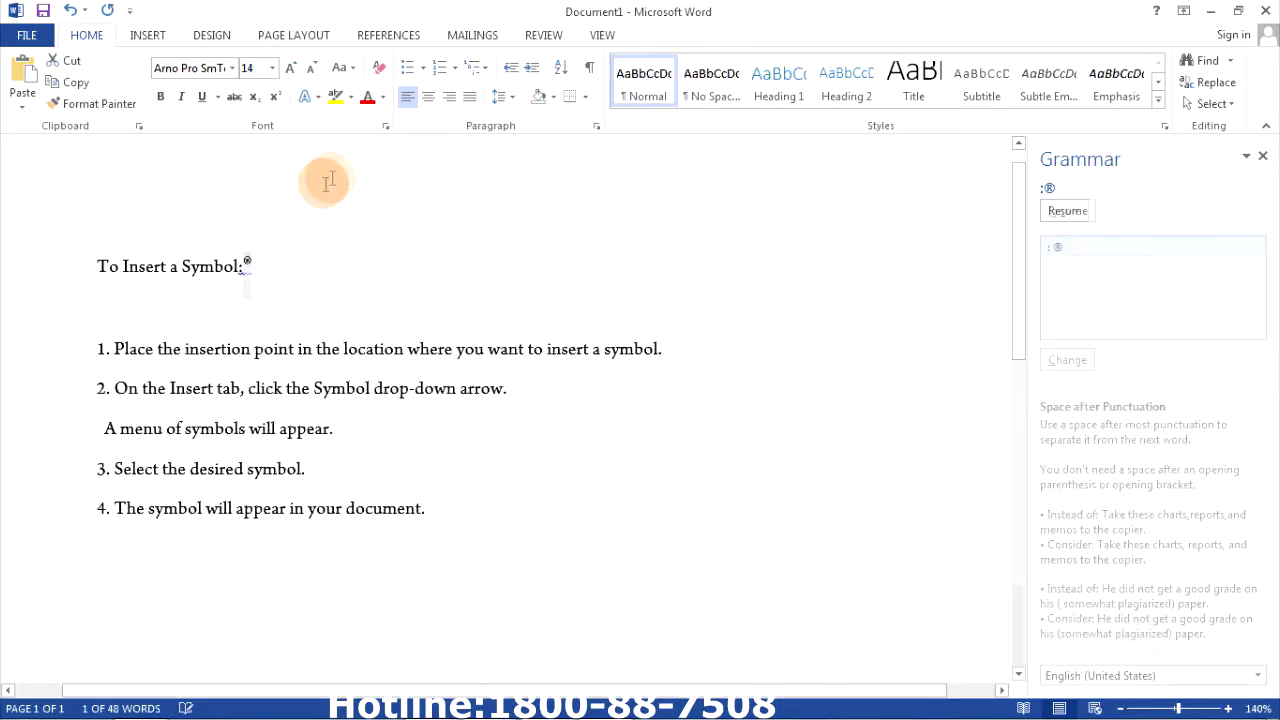
pyautogui.click(272, 68)
pyautogui.click(309, 68)
pyautogui.click(287, 72)
pyautogui.click(287, 72)
pyautogui.click(288, 72)
pyautogui.click(289, 72)
pyautogui.click(288, 72)
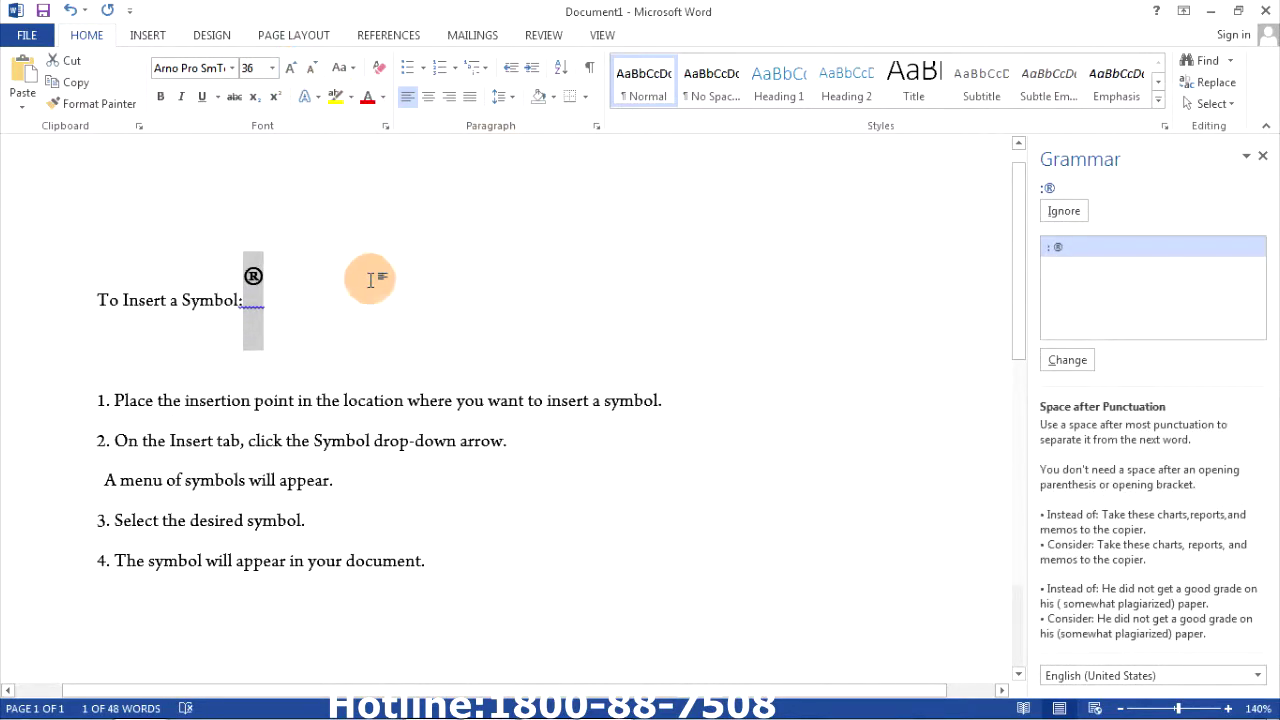
# Delete the ® symbol following the heading
pyautogui.click(318, 288)
pyautogui.press('BackSpace')
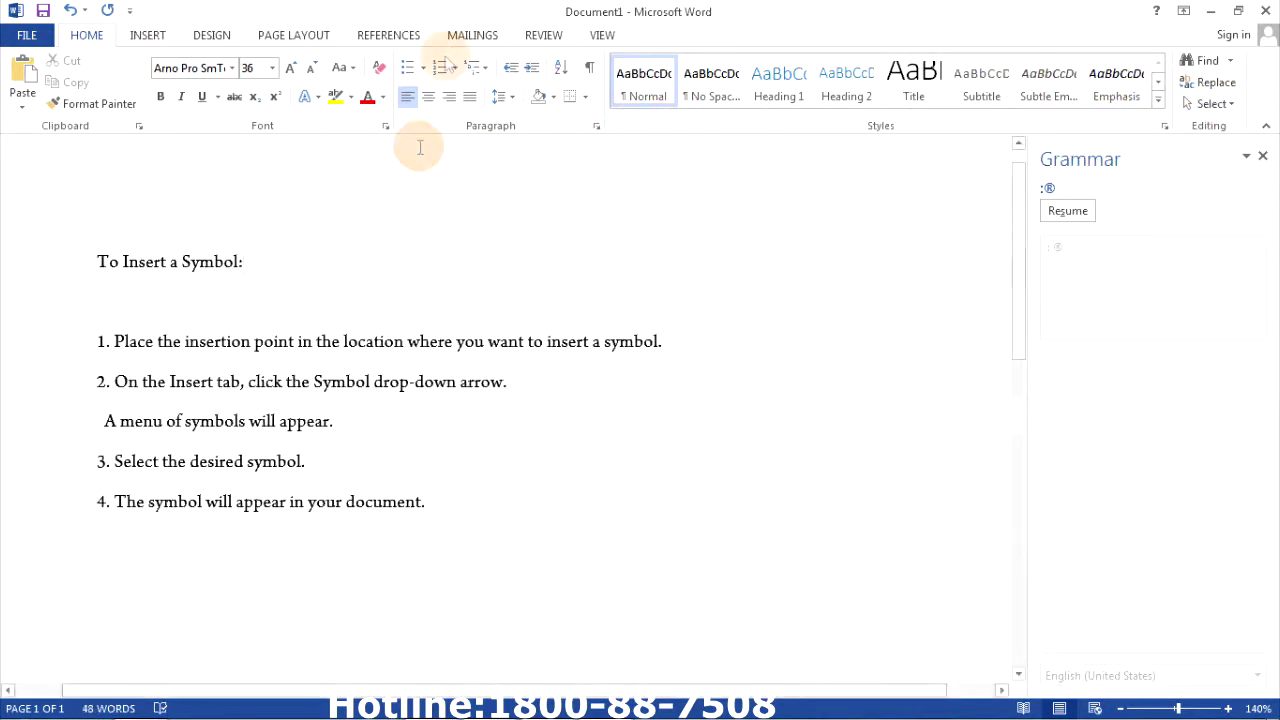
pyautogui.click(168, 38)
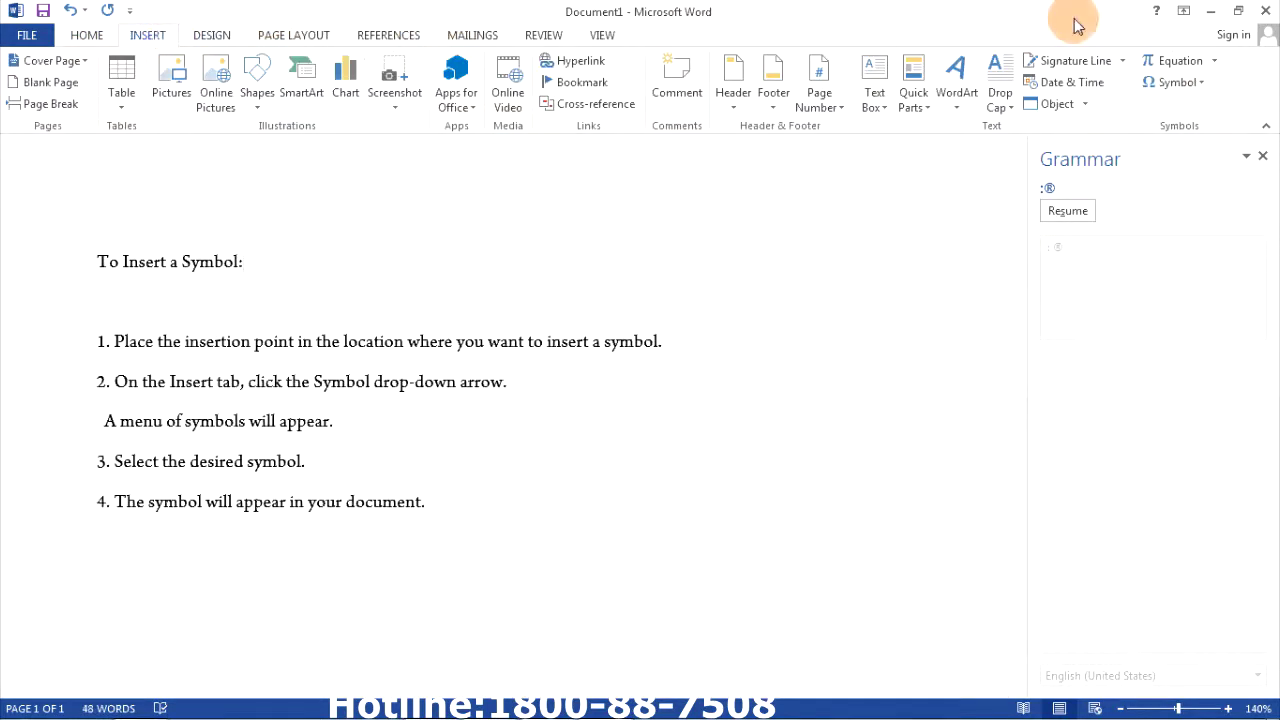
pyautogui.click(1199, 88)
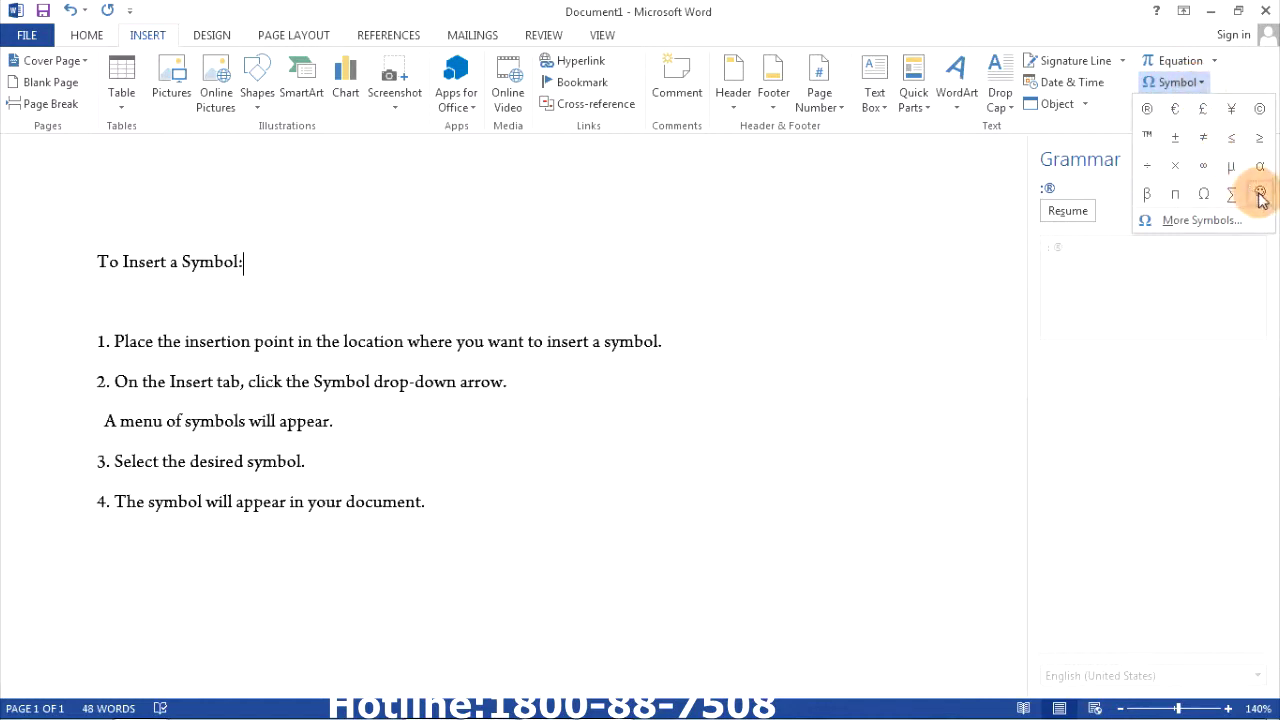
# Insert a Greek capital Omega with psili from More Symbols' Greek Extended set after the heading
pyautogui.click(1190, 220)
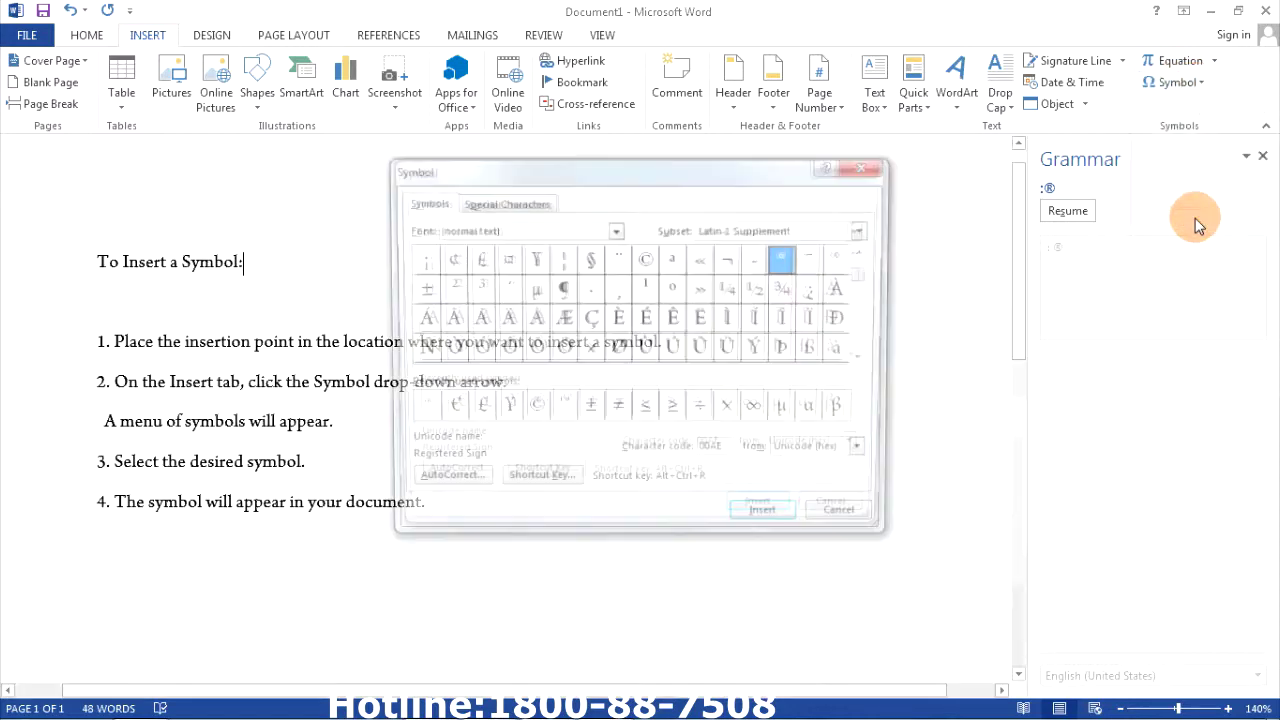
pyautogui.moveTo(717, 171); pyautogui.dragTo(923, 178)
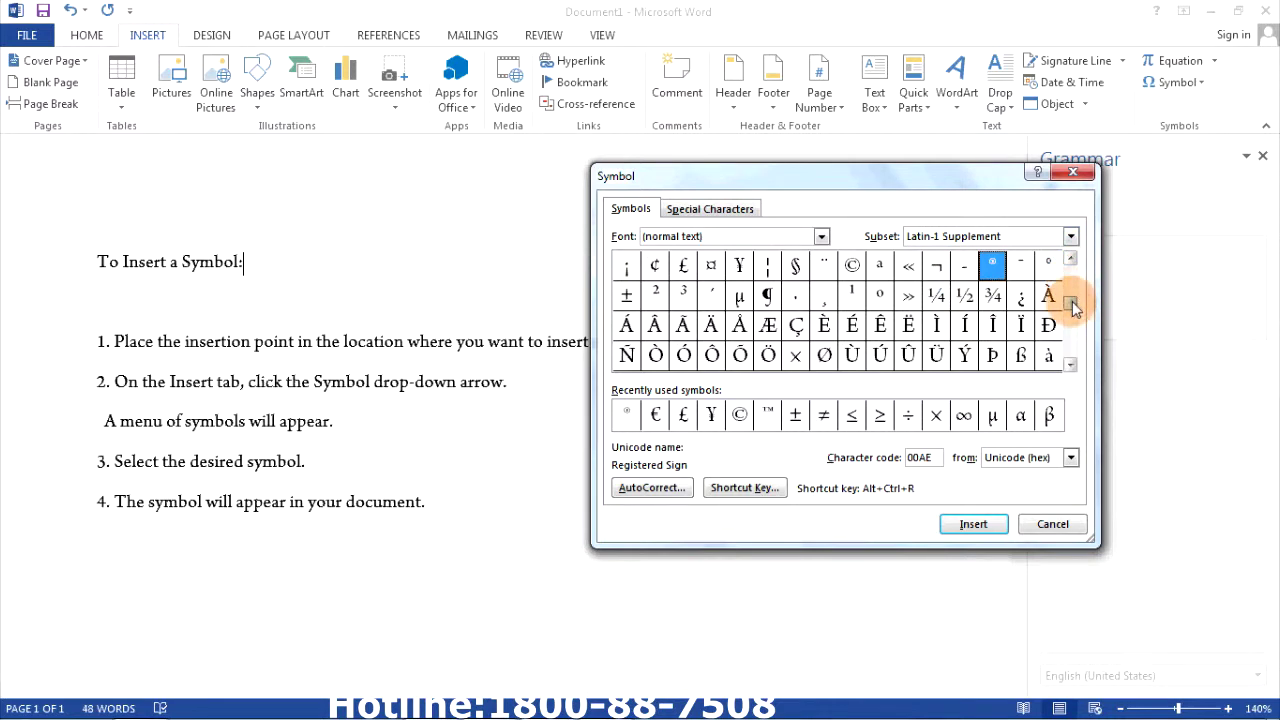
pyautogui.moveTo(1073, 343); pyautogui.dragTo(1076, 362)
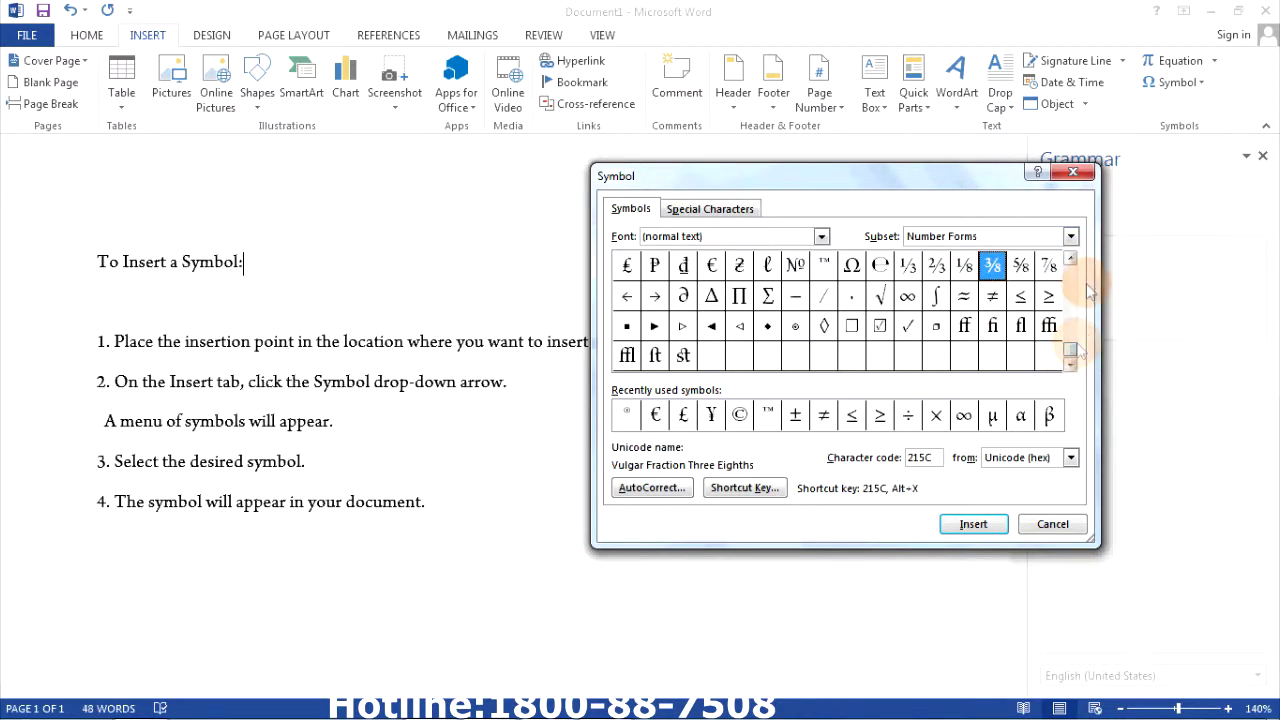
pyautogui.click(1070, 258)
pyautogui.click(1070, 258)
pyautogui.click(1070, 258)
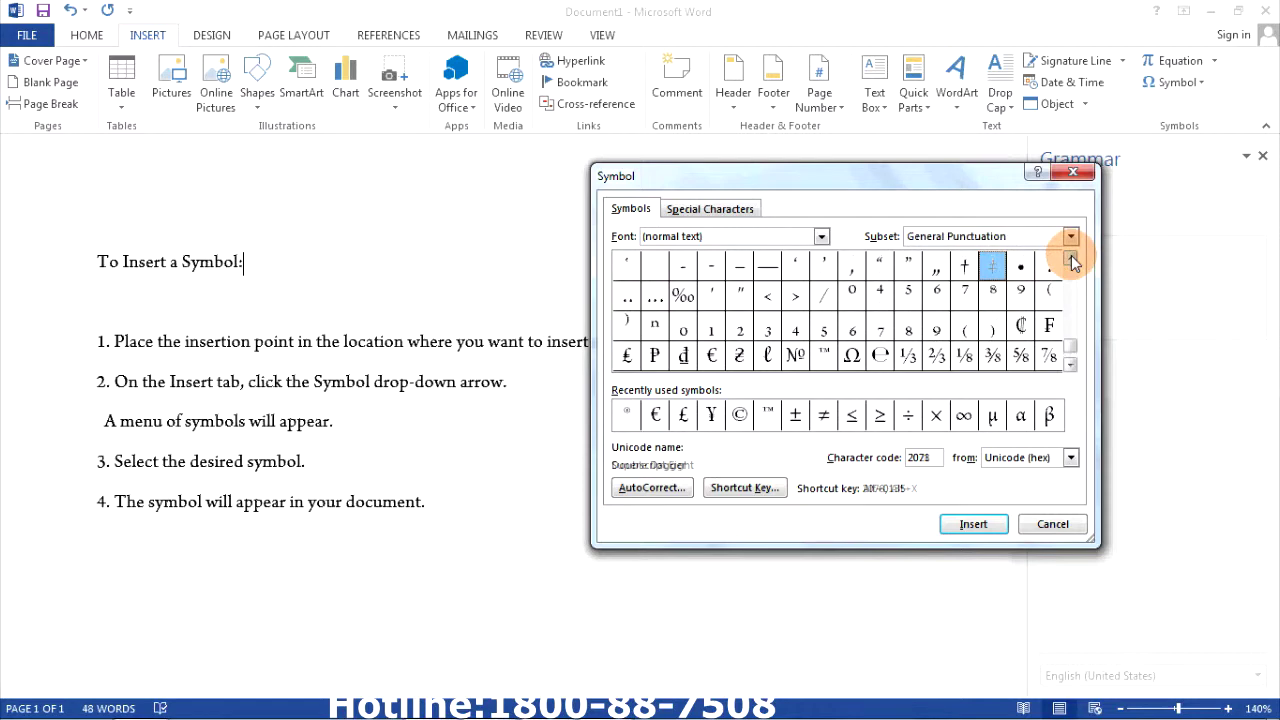
pyautogui.click(1071, 259)
pyautogui.click(1071, 260)
pyautogui.click(1071, 260)
pyautogui.click(1071, 260)
pyautogui.click(1071, 260)
pyautogui.click(1071, 260)
pyautogui.click(1071, 260)
pyautogui.click(1071, 260)
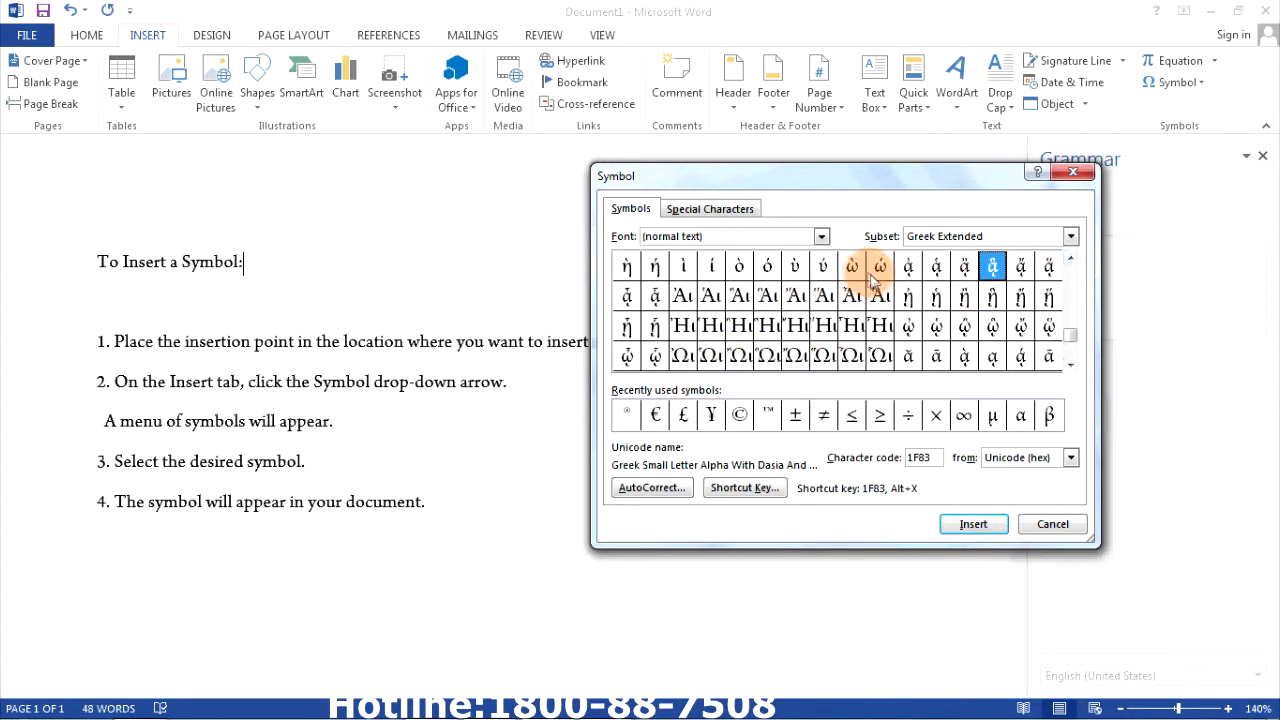
pyautogui.doubleClick(729, 362)
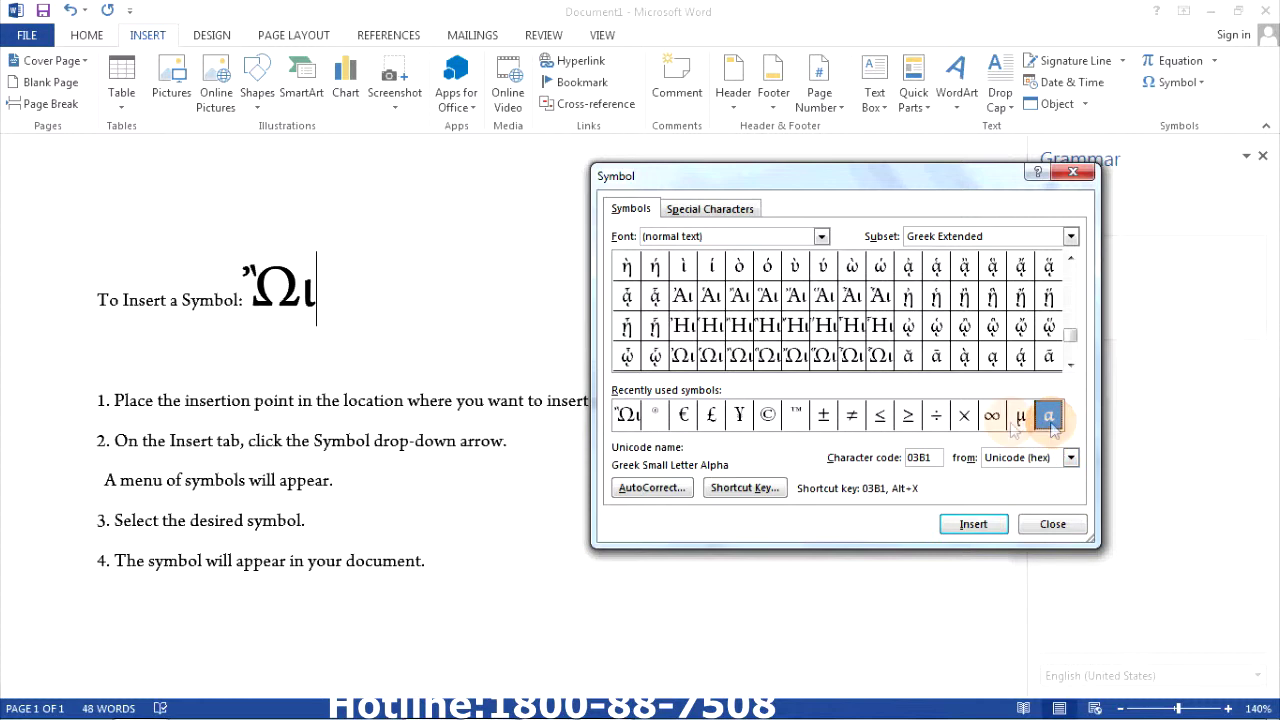
# Insert the ™ sign from the recently used symbols and close the Symbol dialog
pyautogui.click(823, 415)
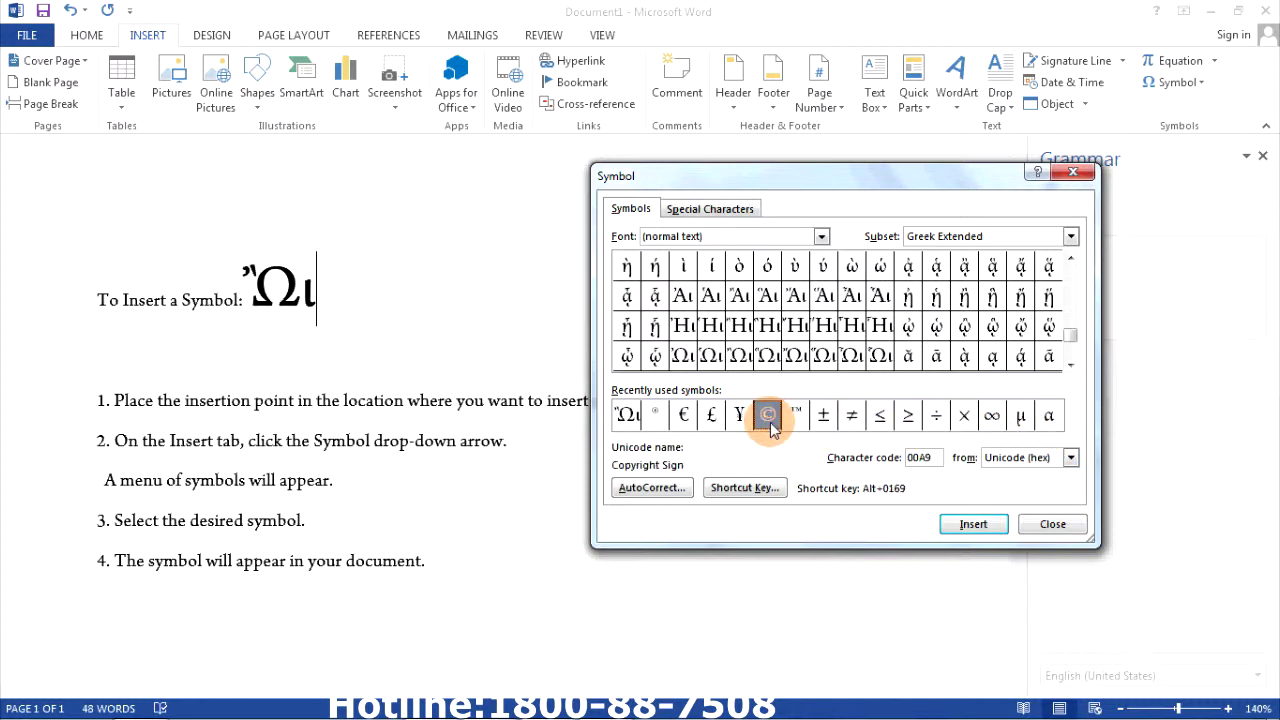
pyautogui.click(796, 415)
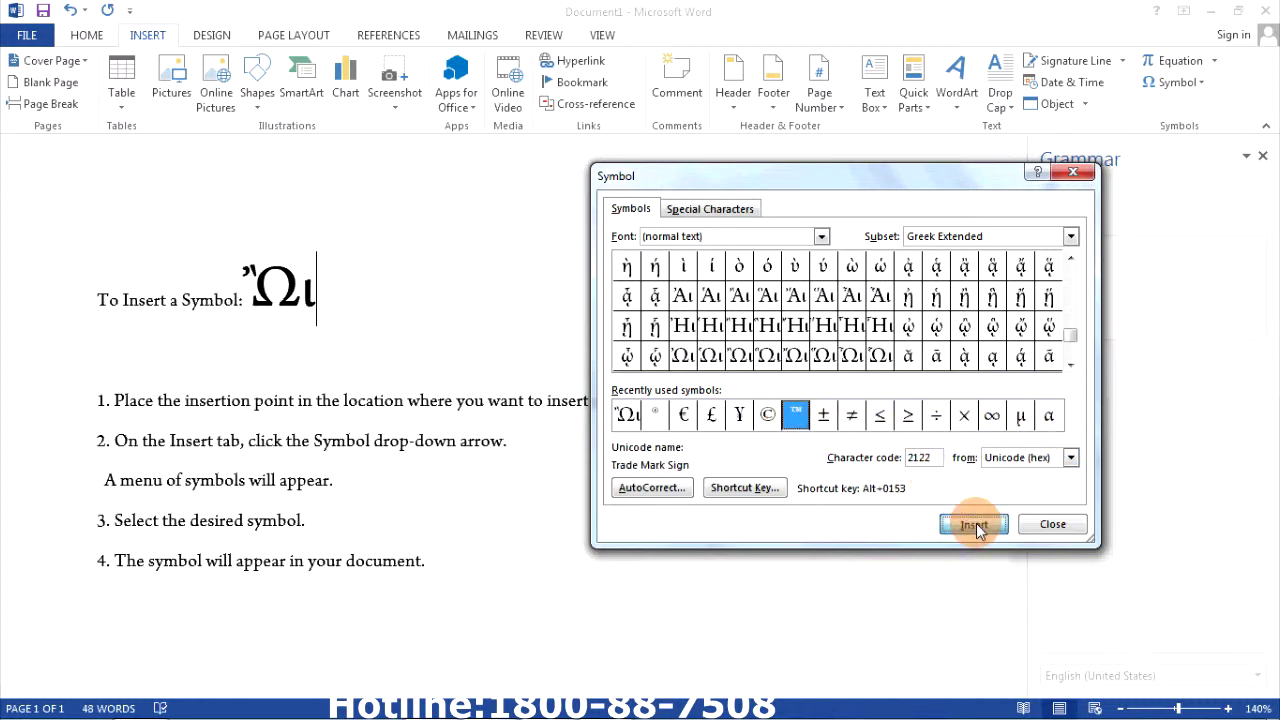
pyautogui.click(974, 525)
pyautogui.click(1073, 172)
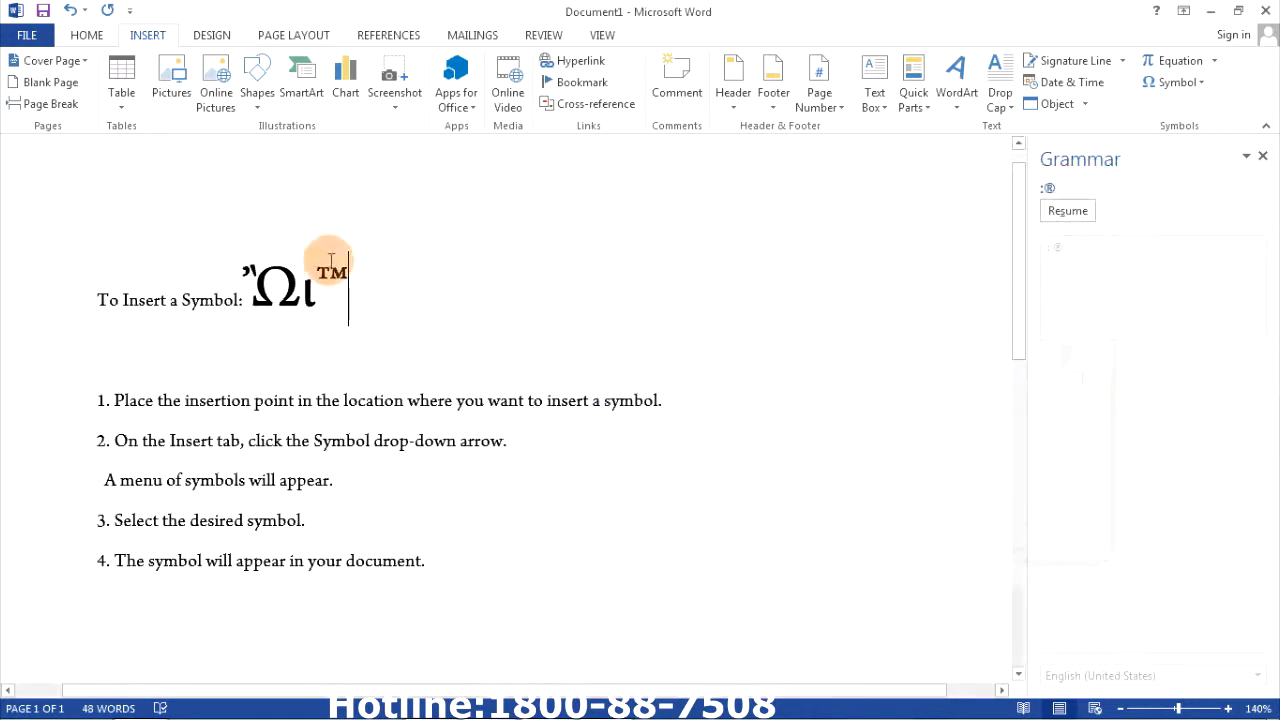
pyautogui.doubleClick(275, 297)
# Delete the Greek characters, shrink the ™ to 24, and remove the blank line below
pyautogui.press('Delete')
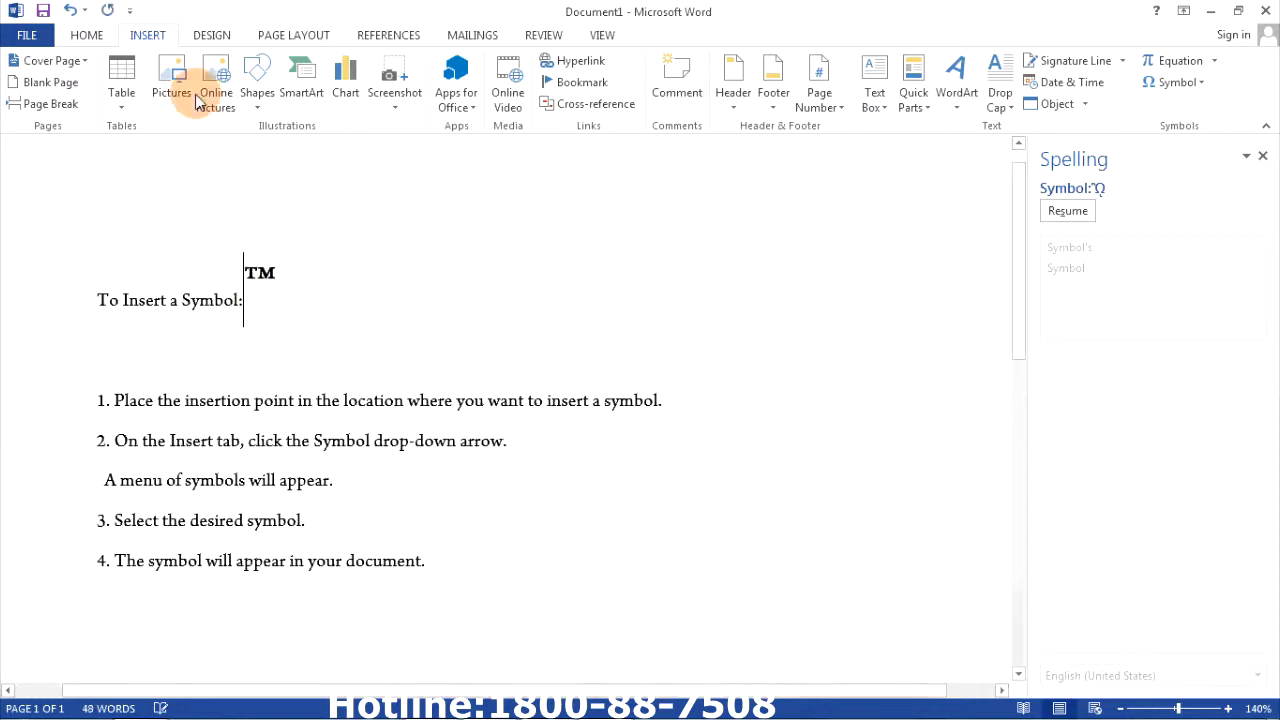
pyautogui.doubleClick(258, 297)
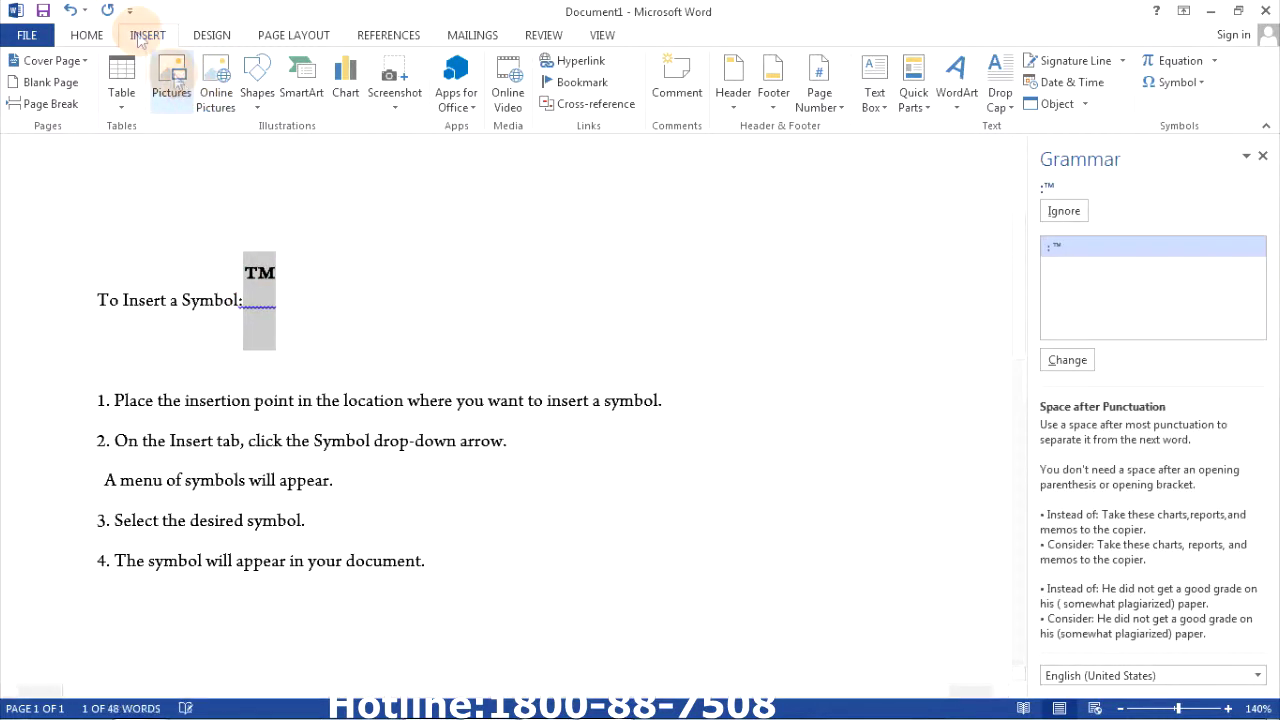
pyautogui.click(86, 34)
pyautogui.click(311, 70)
pyautogui.click(311, 70)
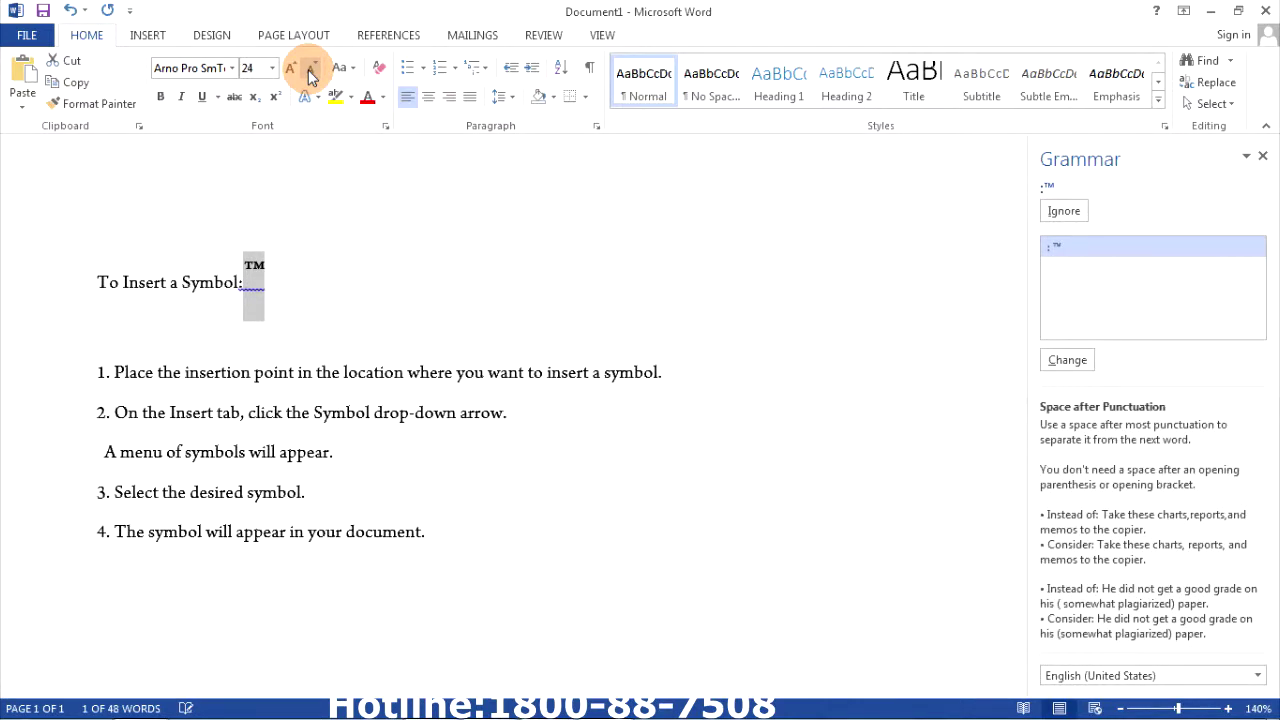
pyautogui.click(274, 322)
pyautogui.press('BackSpace')
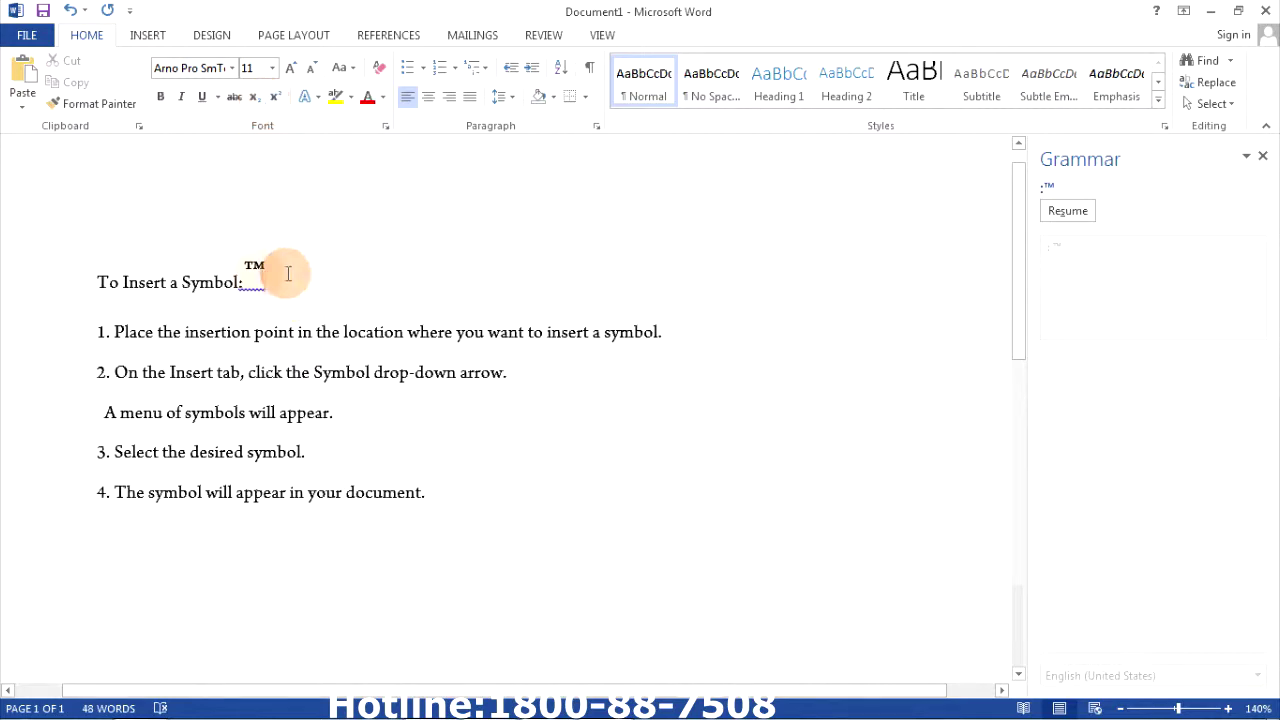
# Adjust the ™ symbol's size down to 20
pyautogui.click(289, 67)
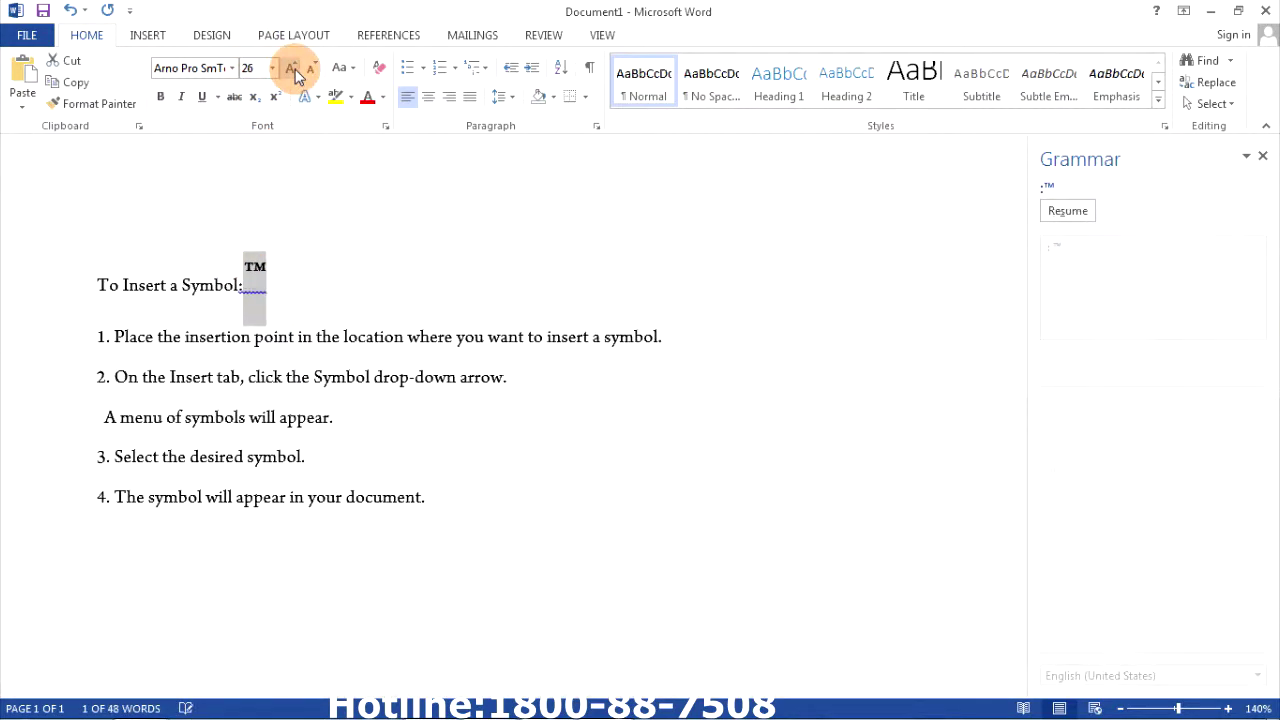
pyautogui.click(314, 68)
pyautogui.click(314, 68)
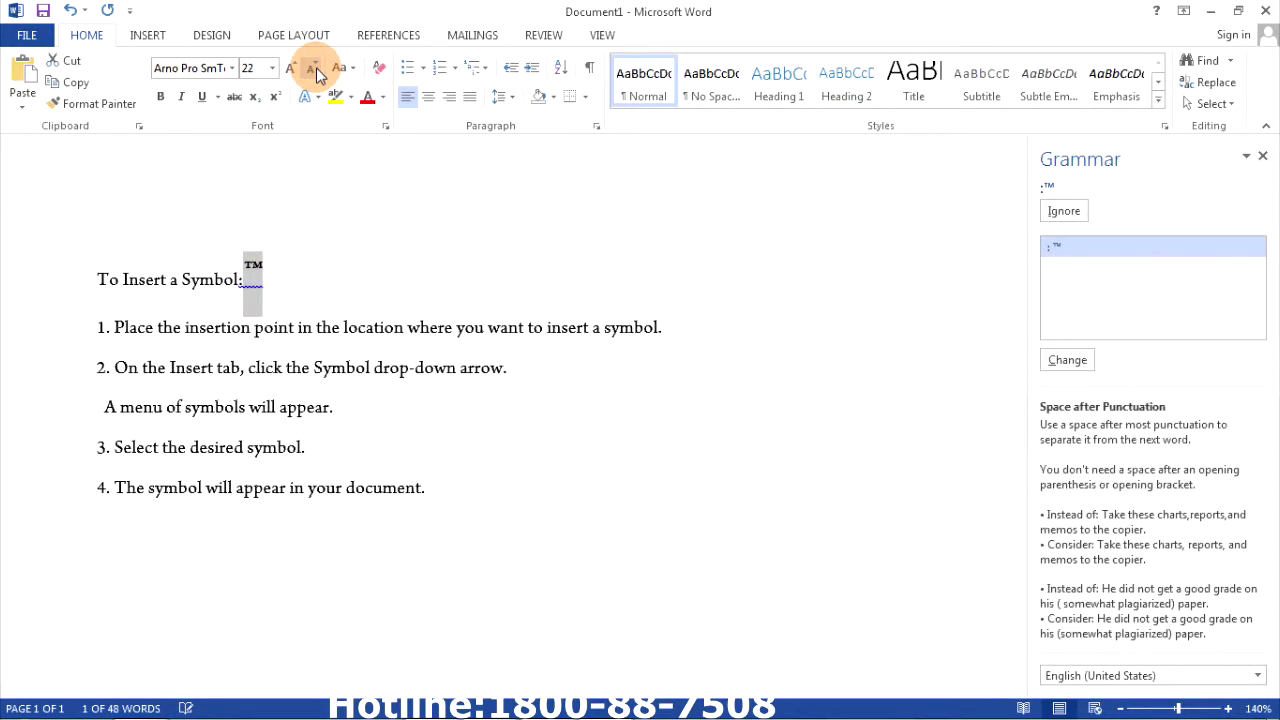
pyautogui.click(314, 70)
pyautogui.click(353, 252)
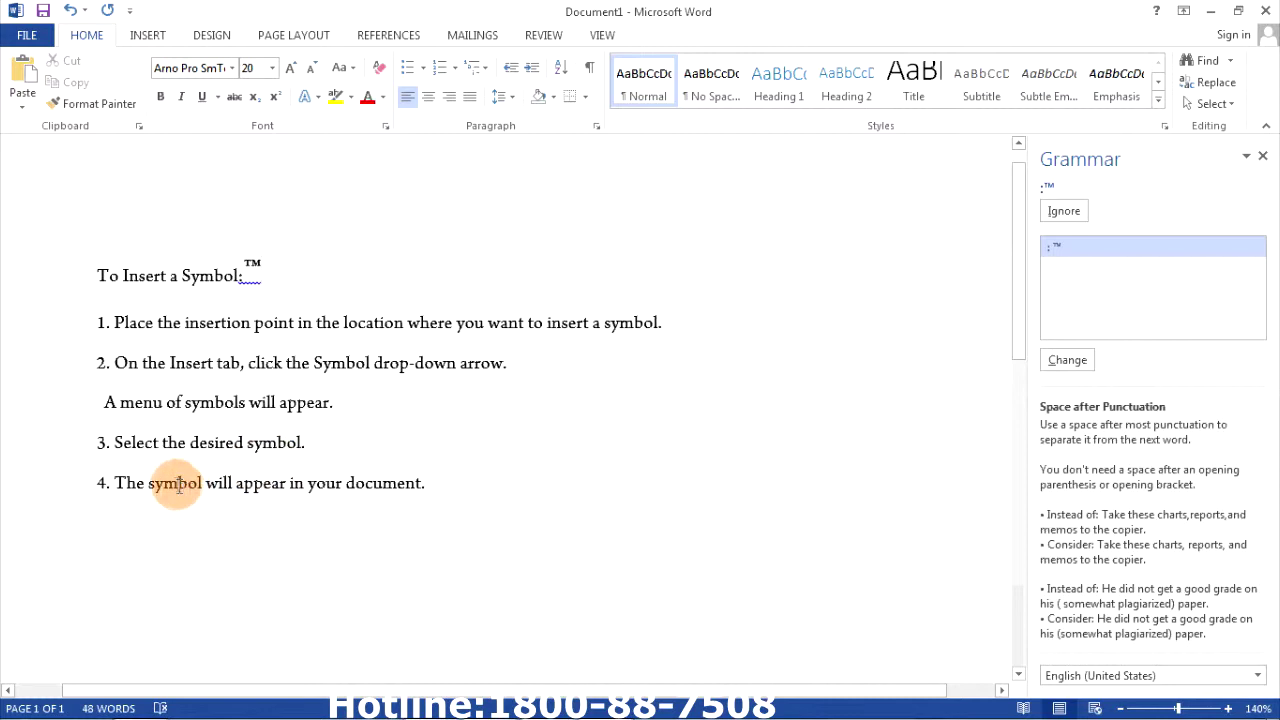
# Start a new paragraph after "document." at the end of step 4
pyautogui.moveTo(133, 488); pyautogui.dragTo(443, 485)
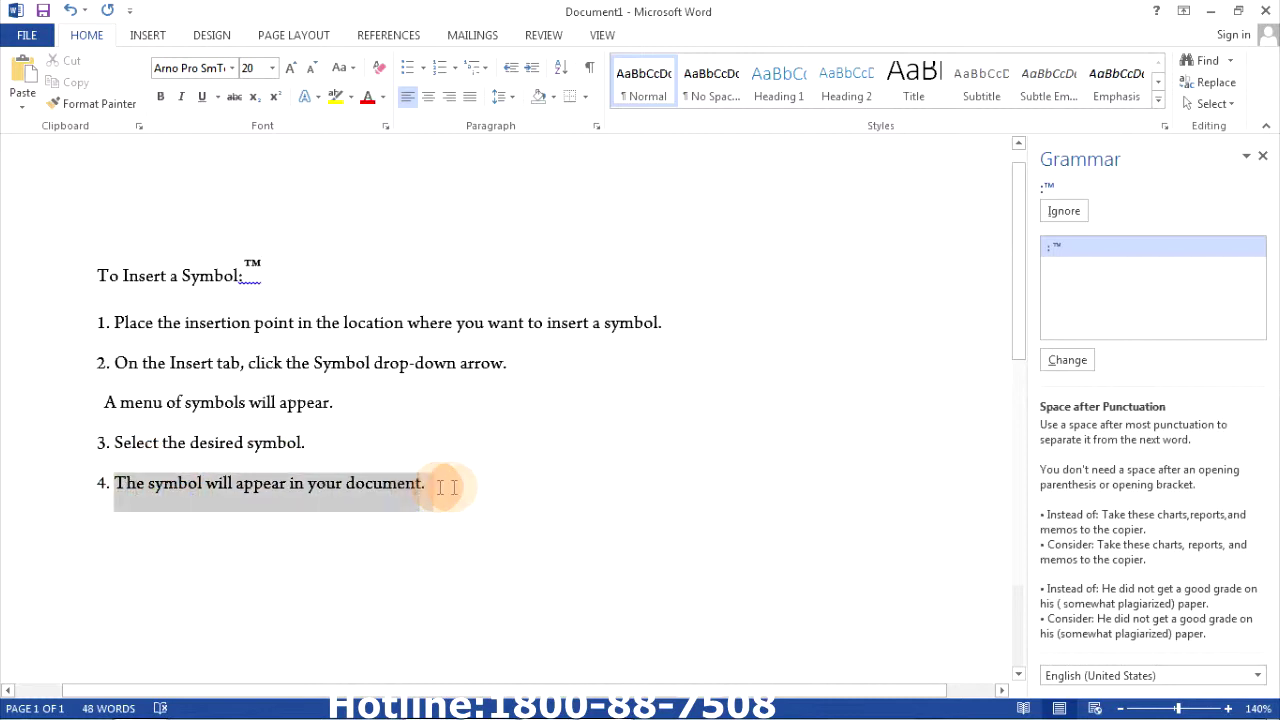
pyautogui.click(449, 500)
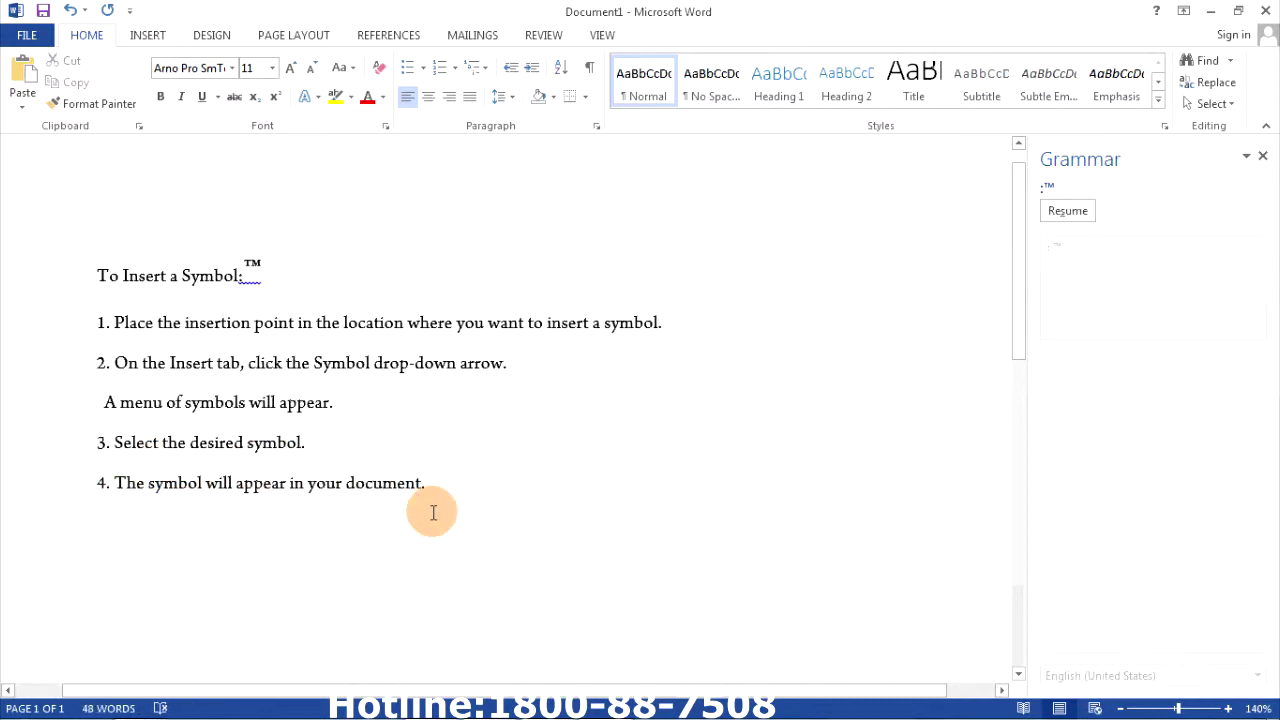
pyautogui.press('Return')
pyautogui.press('Return')
pyautogui.write('TQ')
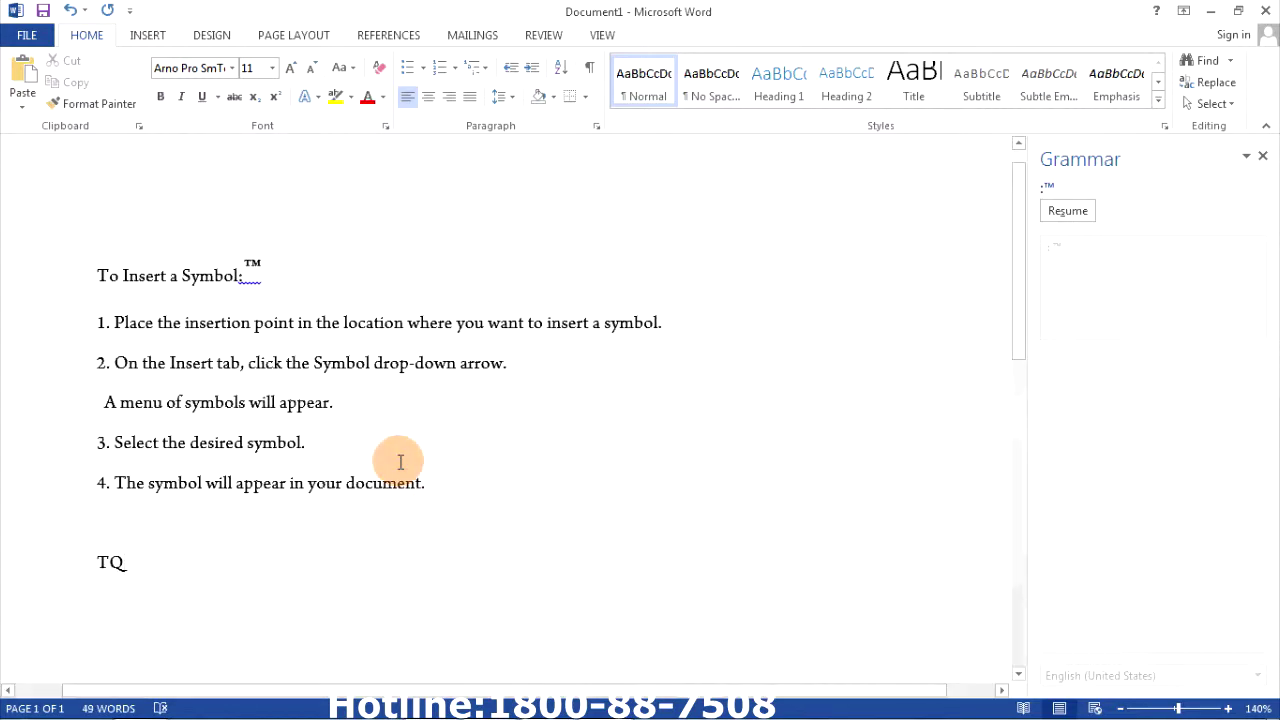
# Type the closing line 'TQ....' below step 4
pyautogui.write('....')
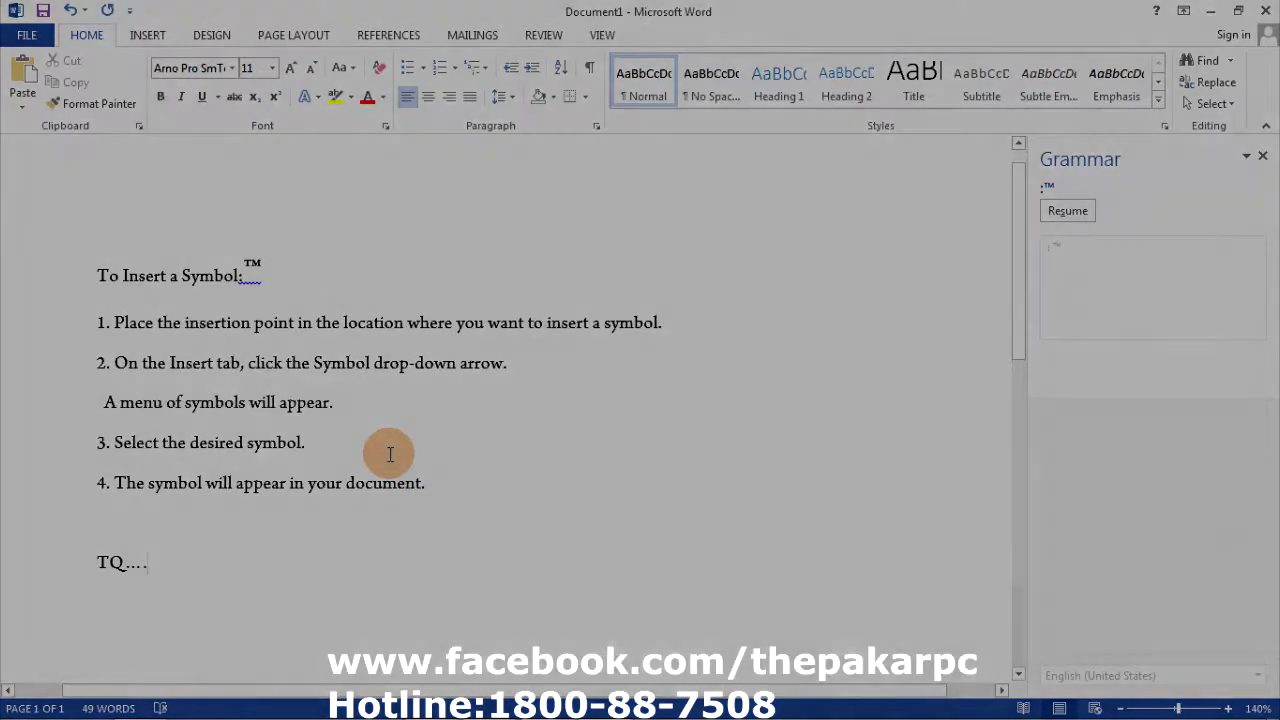